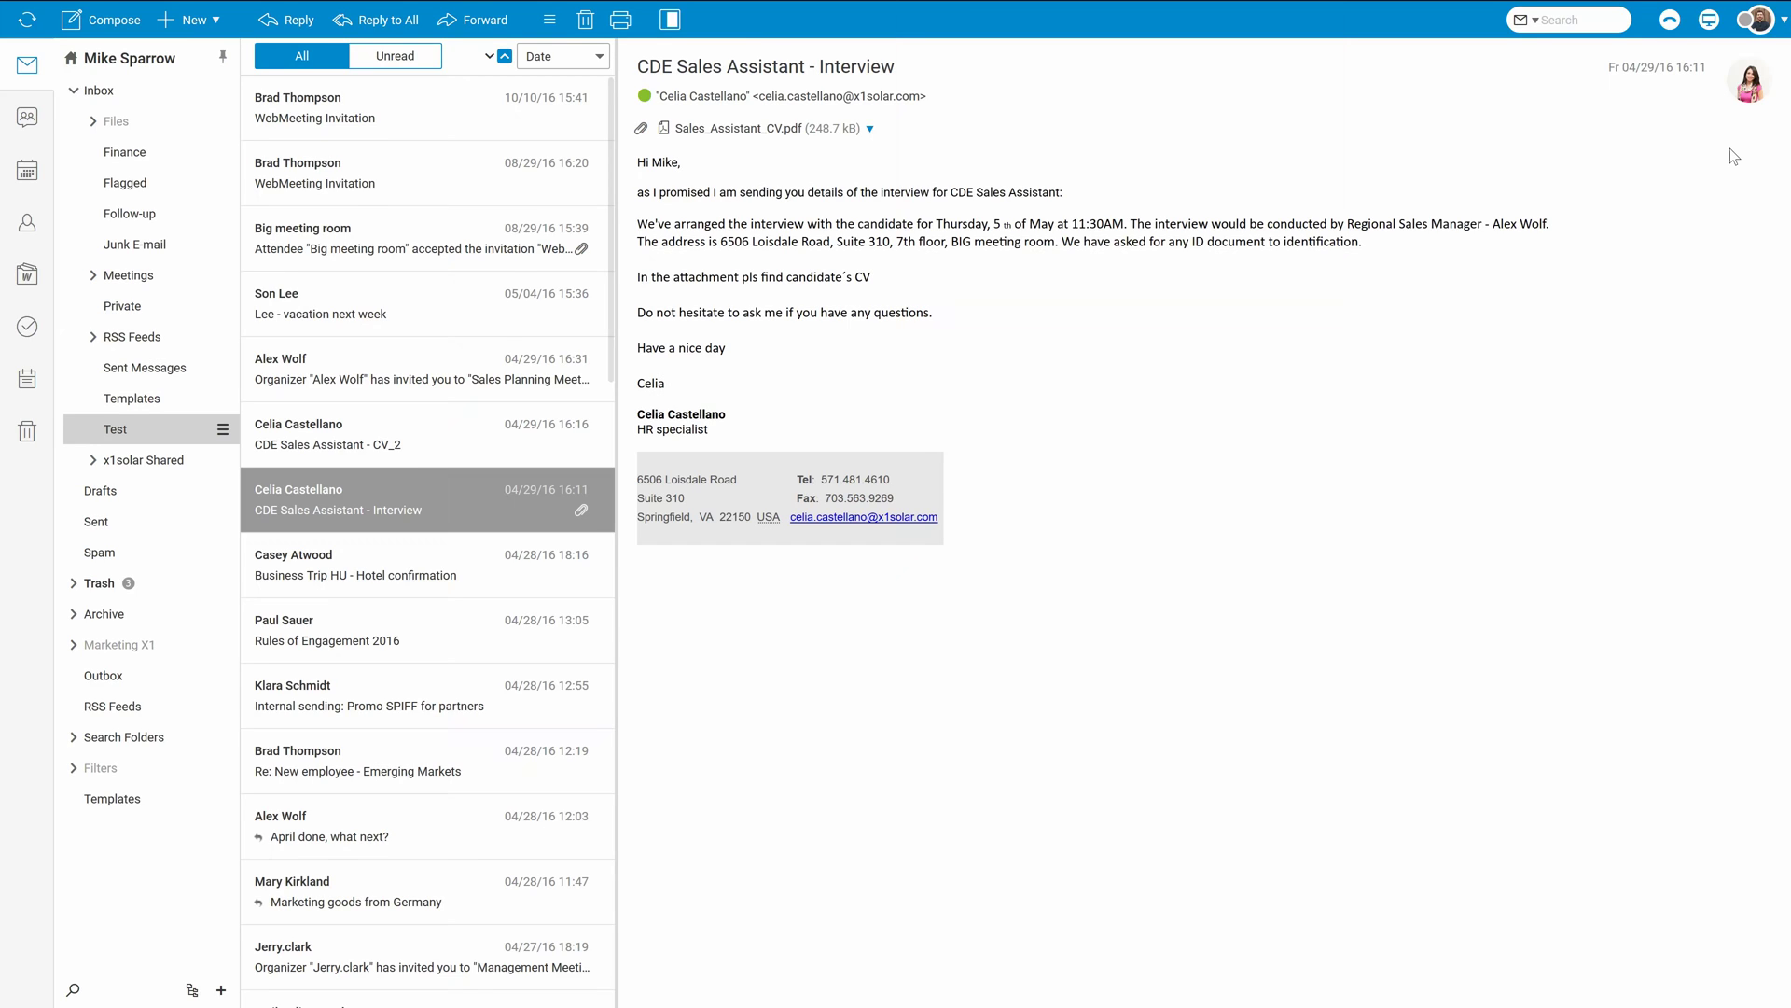
Set the account's own presence status to Online
{"action": "left_click", "coordinate": [1762, 19]}
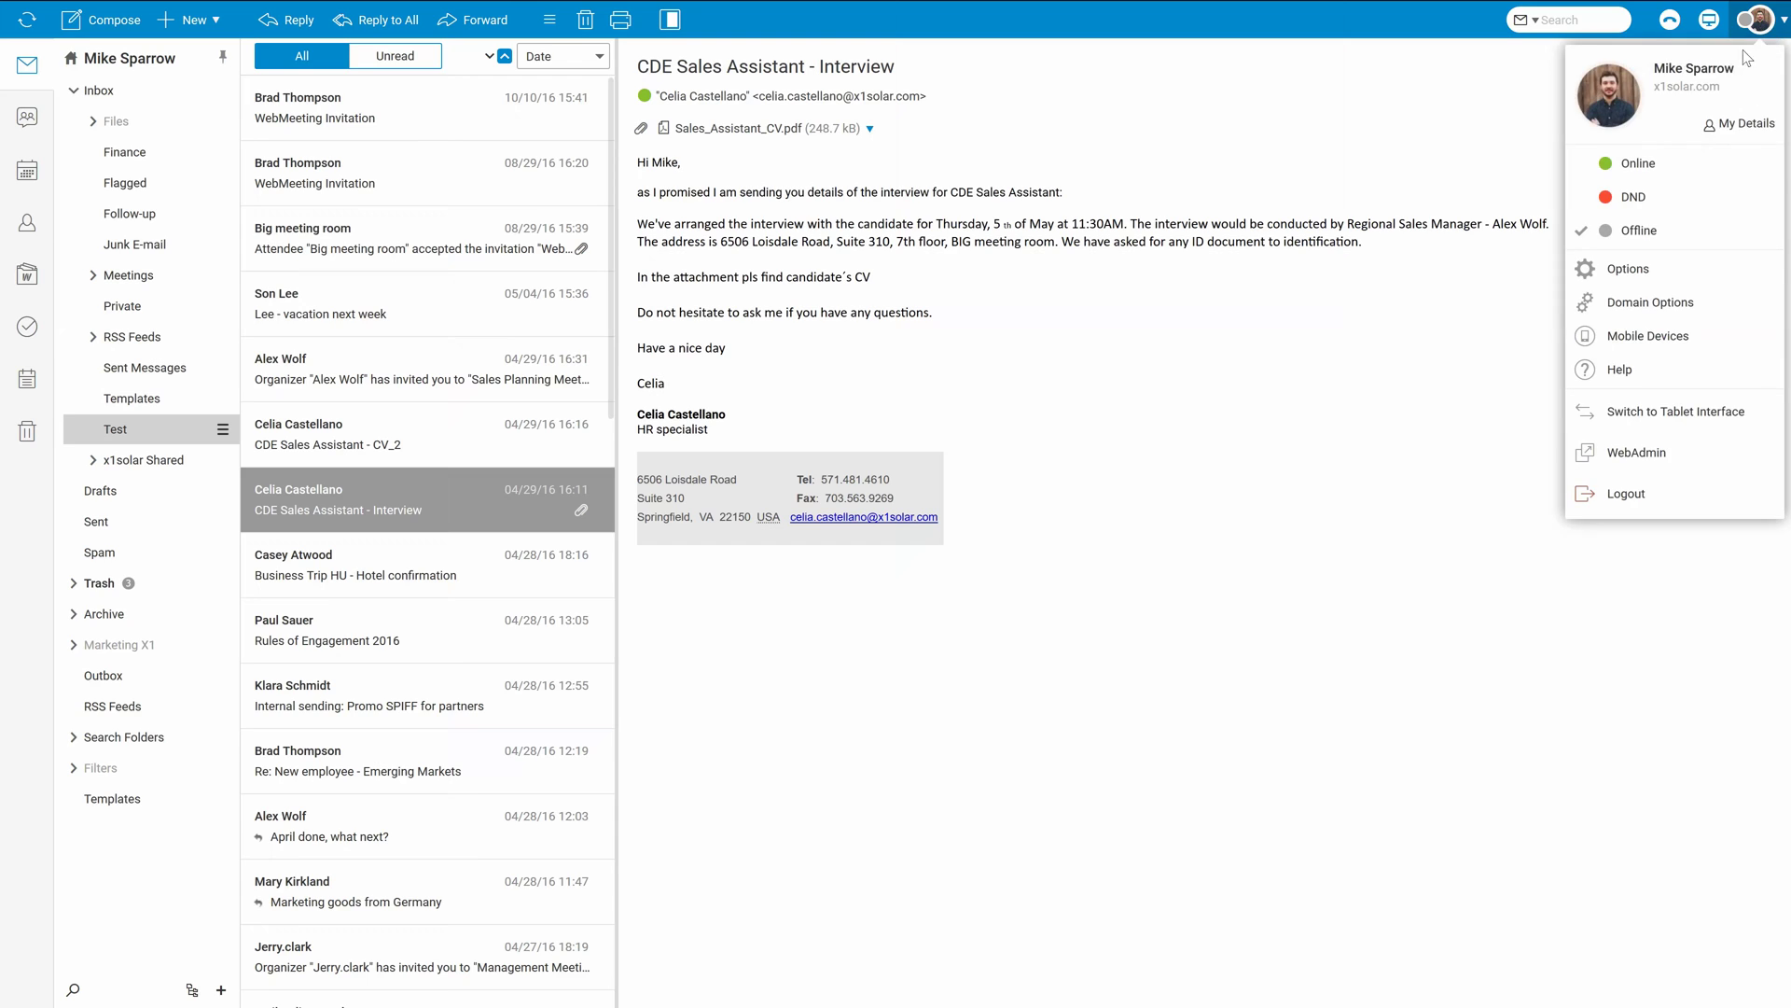
{"action": "left_click", "coordinate": [1679, 168]}
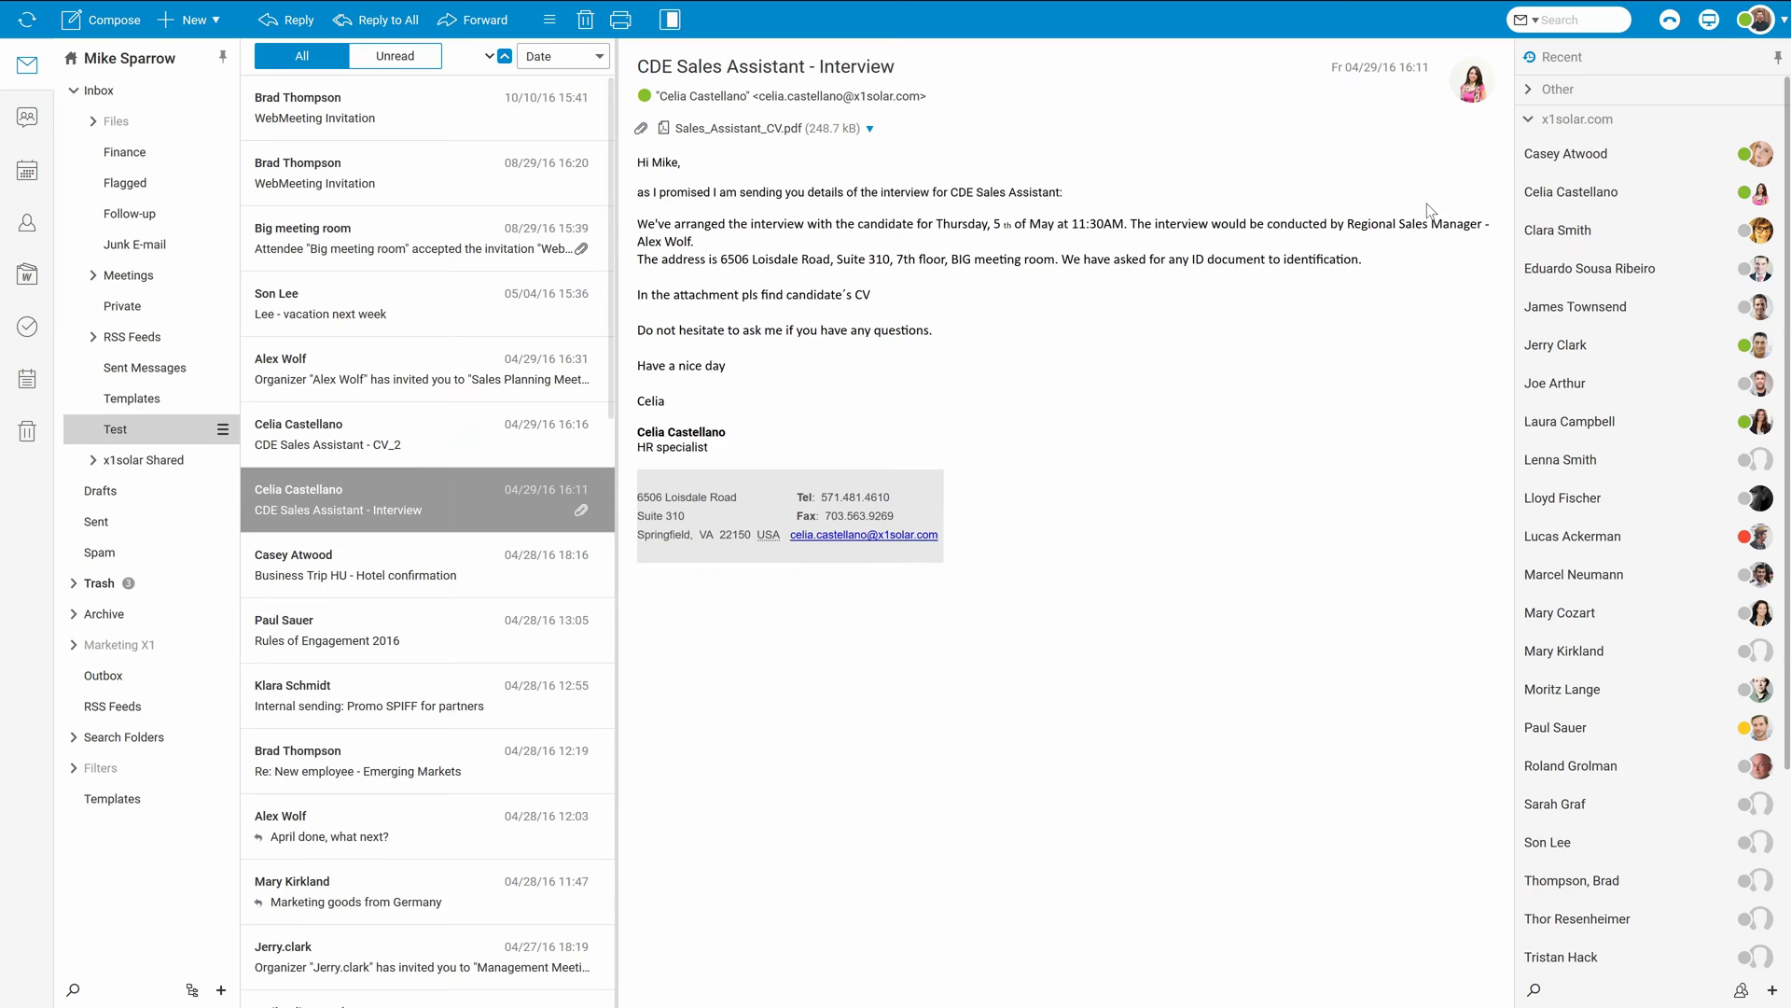
{"action": "left_click", "coordinate": [1762, 30]}
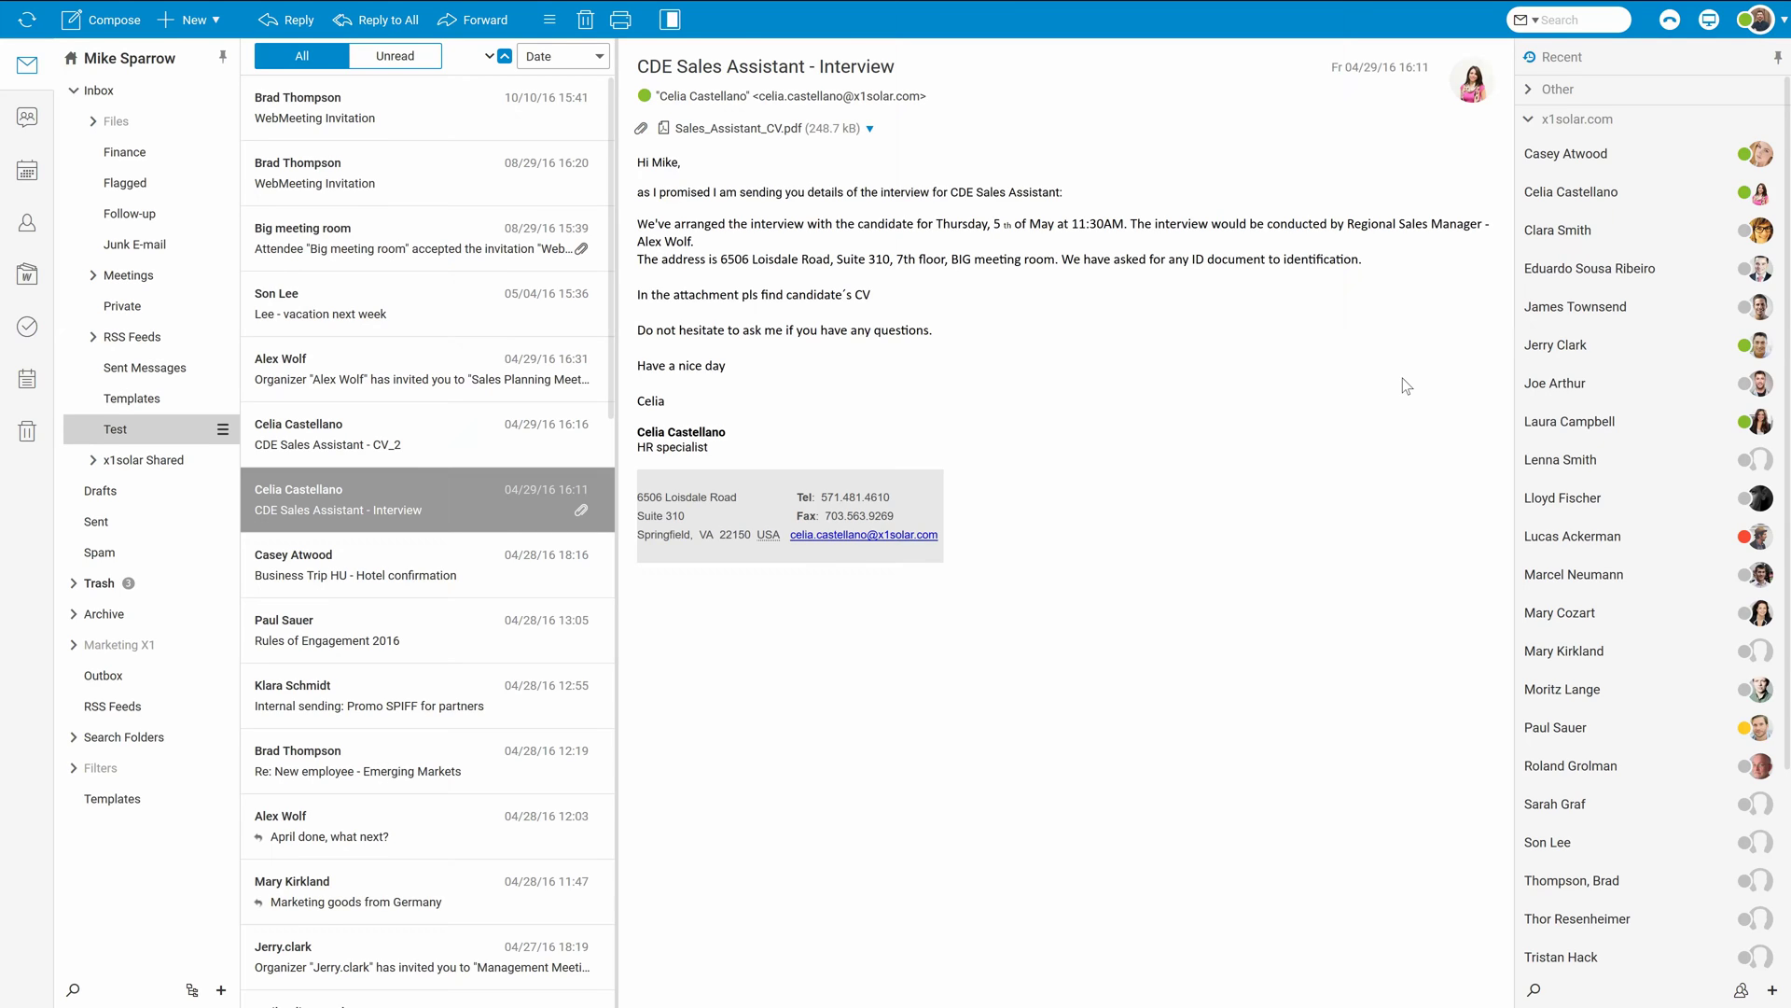
{"action": "left_click", "coordinate": [1590, 732]}
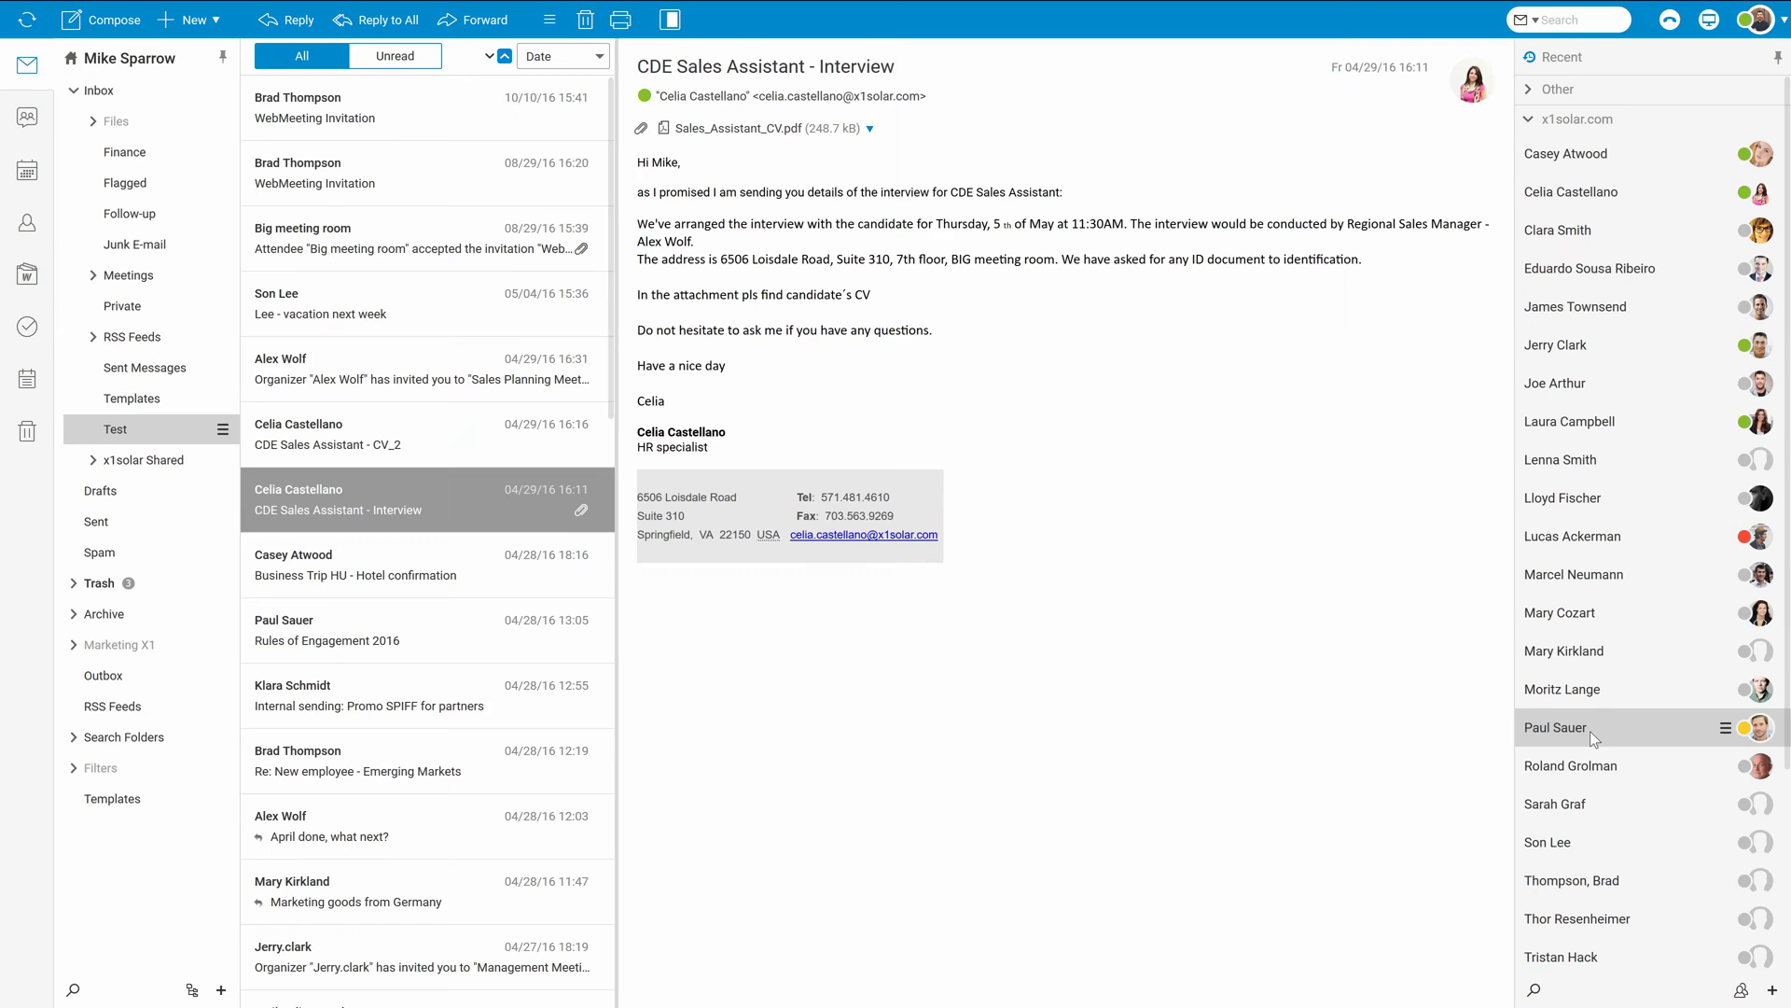
{"action": "left_click", "coordinate": [1574, 539]}
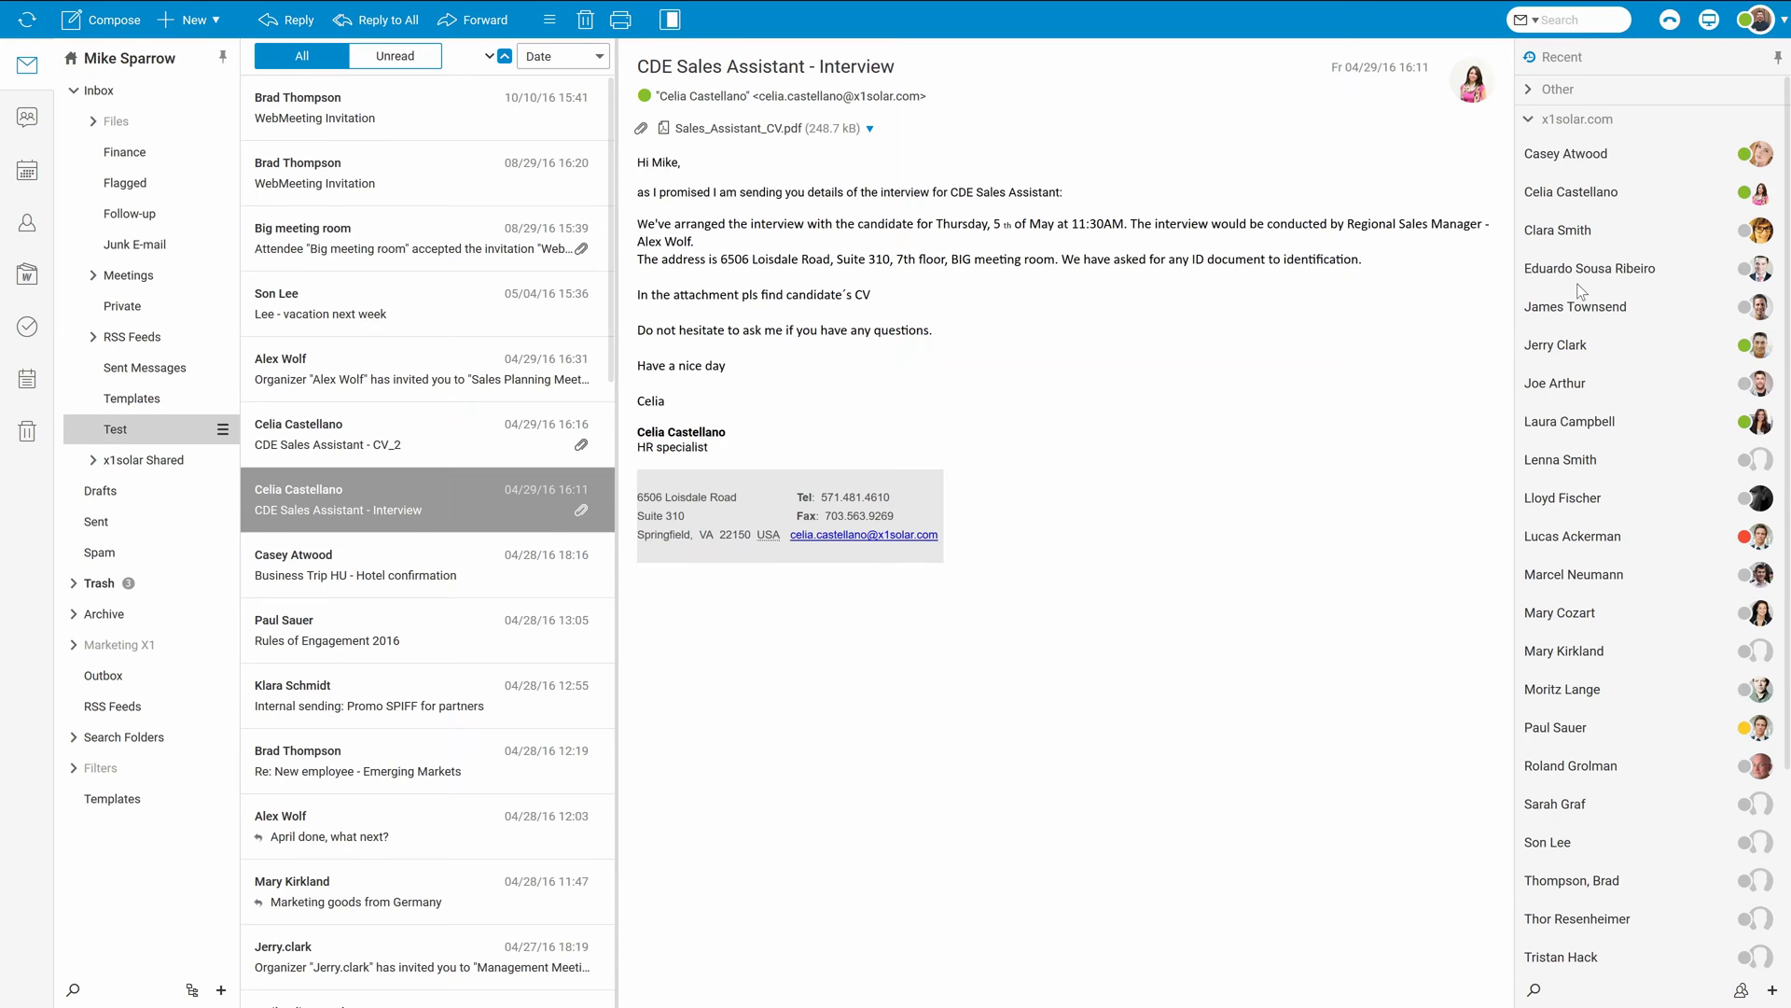
Open a chat with the sixth contact in the x1solar.com list and send "Hi, any update about budget?"
{"action": "mouse_move", "coordinate": [1566, 347]}
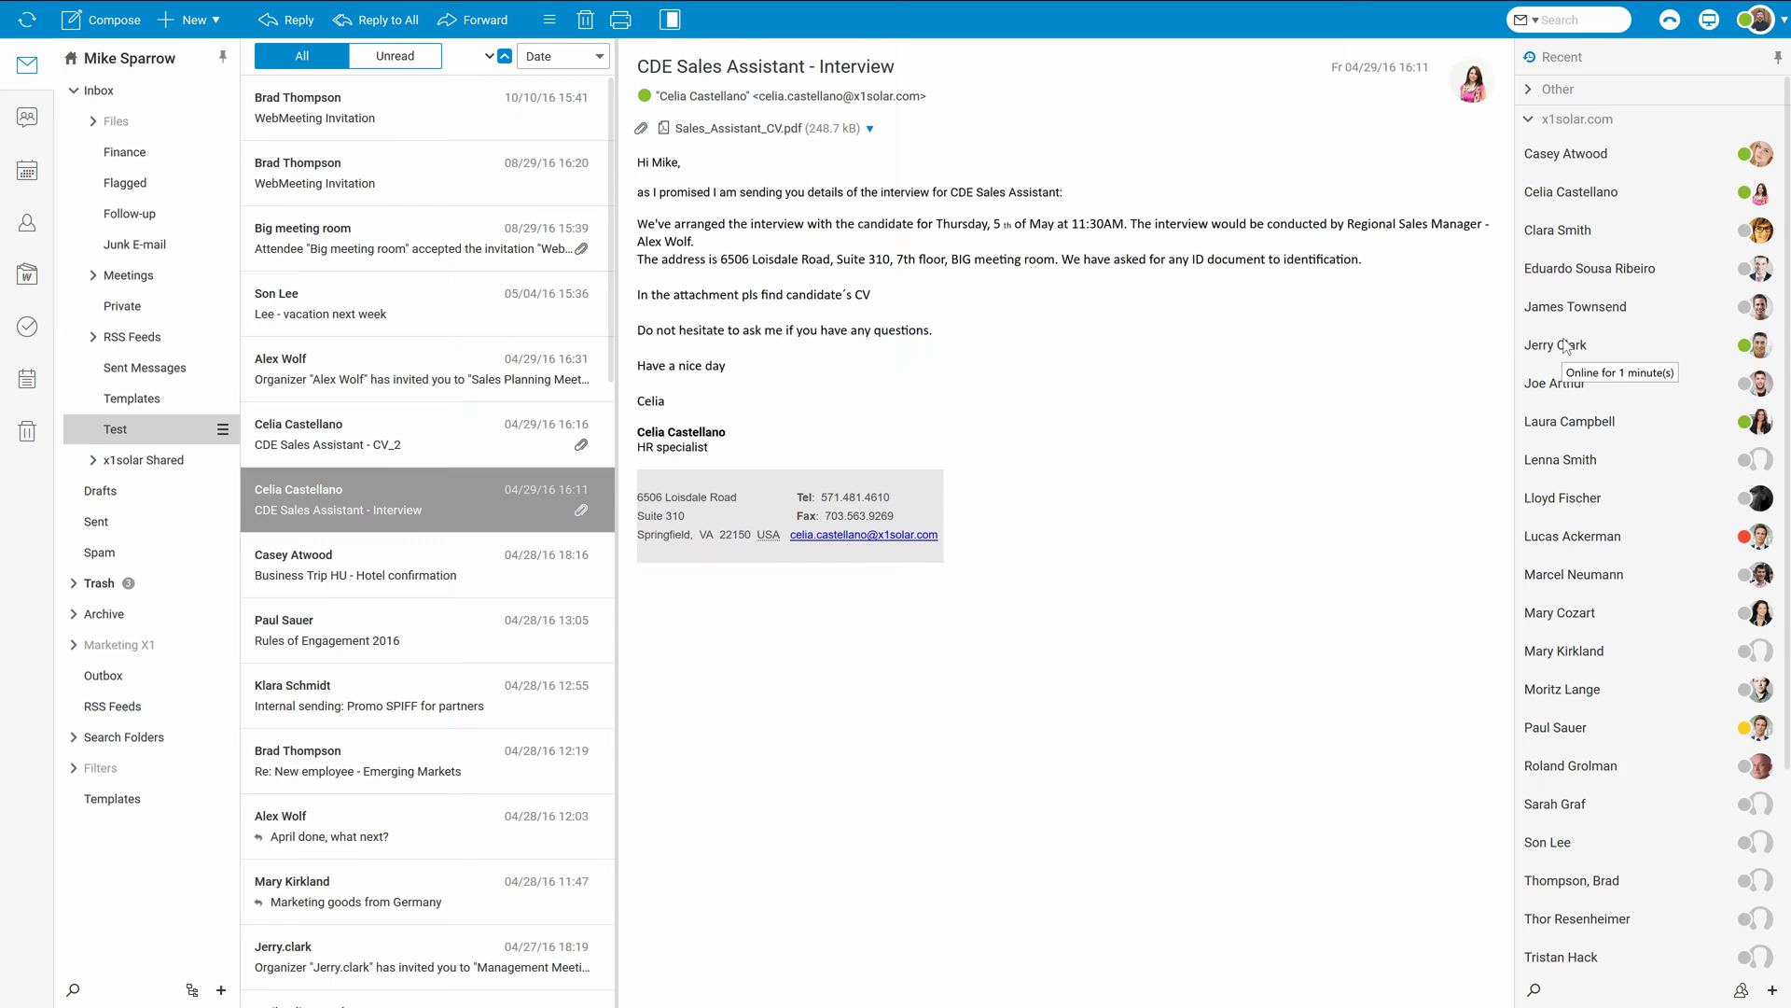
{"action": "double_click", "coordinate": [1565, 346]}
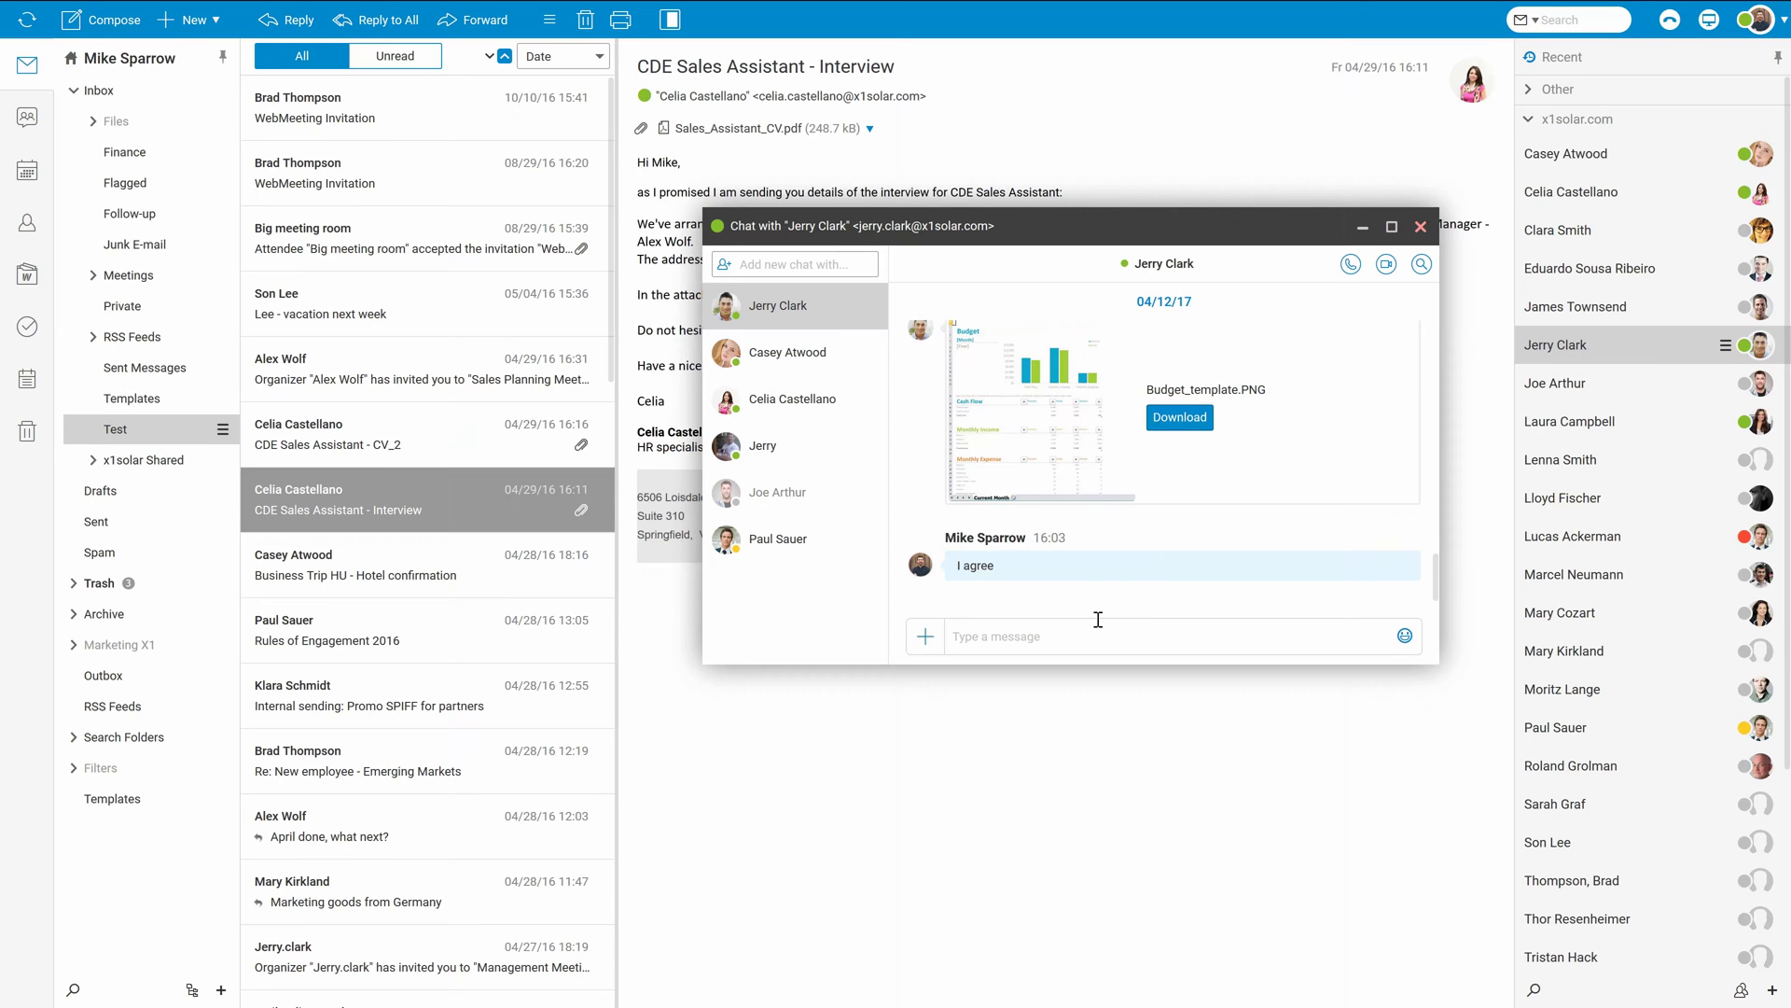
{"action": "type", "text": "Hi, any update about budget?"}
{"action": "key", "text": "Return"}
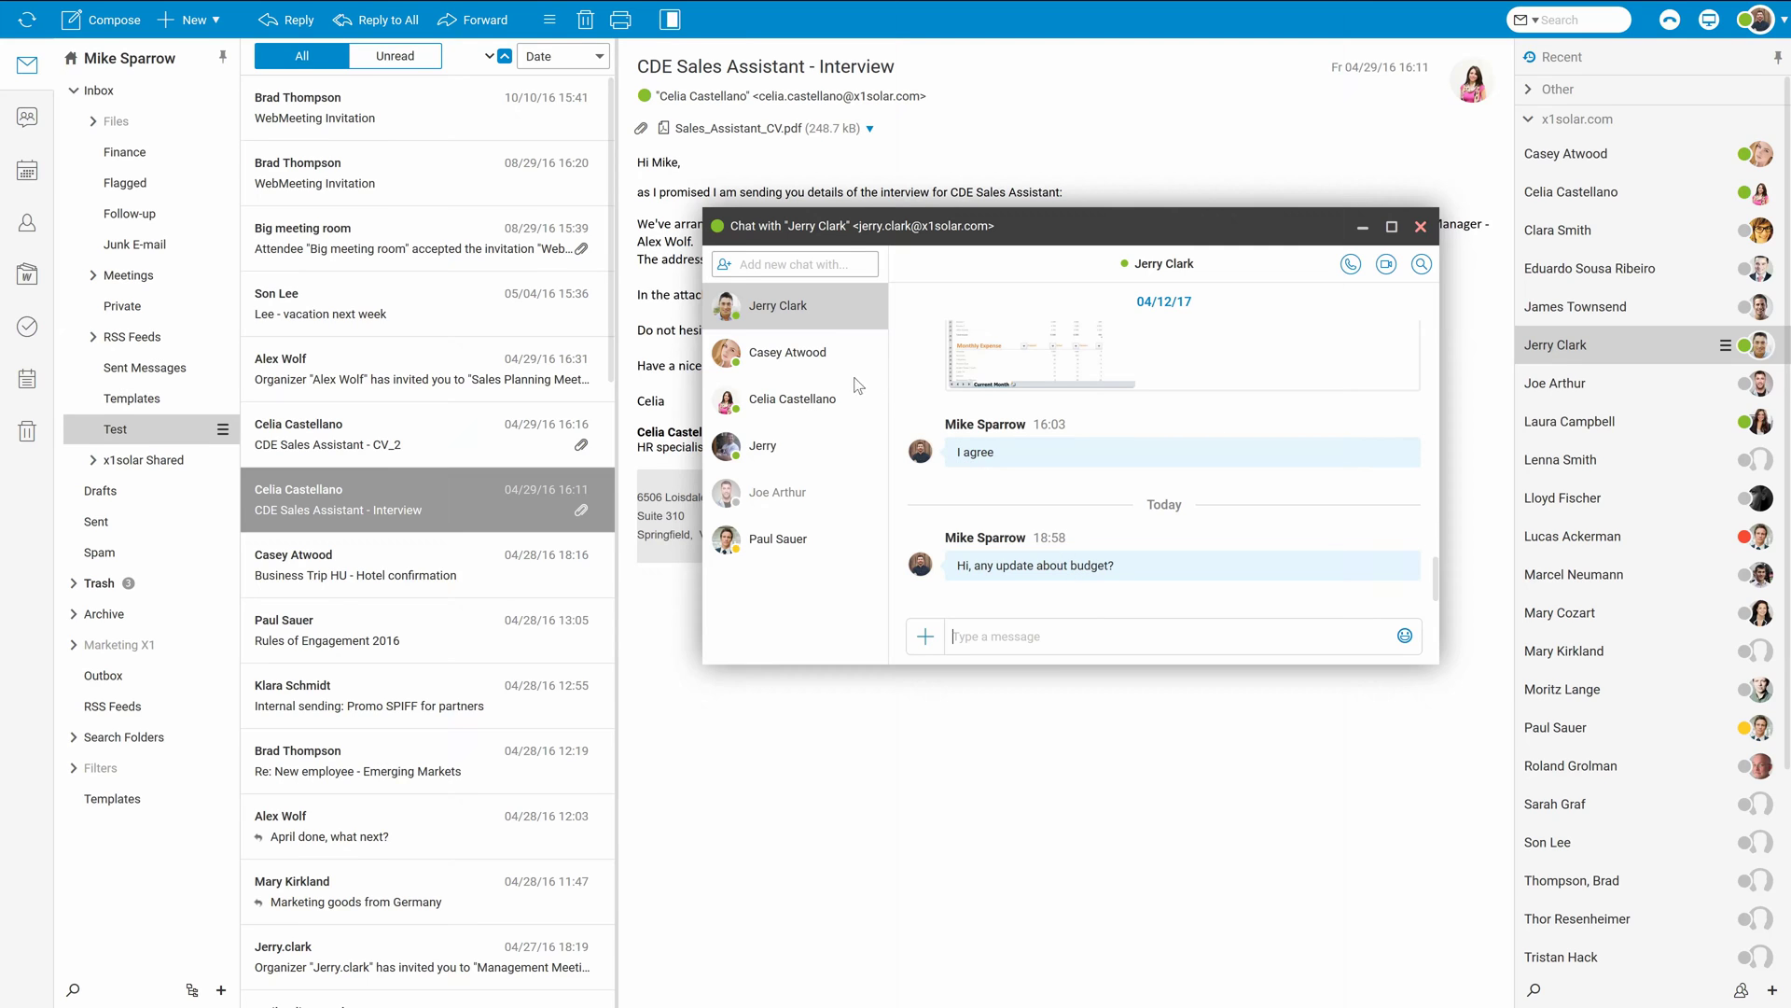
Switch to the second conversation in the chat window and send "Haven't received any confirmation yet...."
{"action": "left_click", "coordinate": [868, 352]}
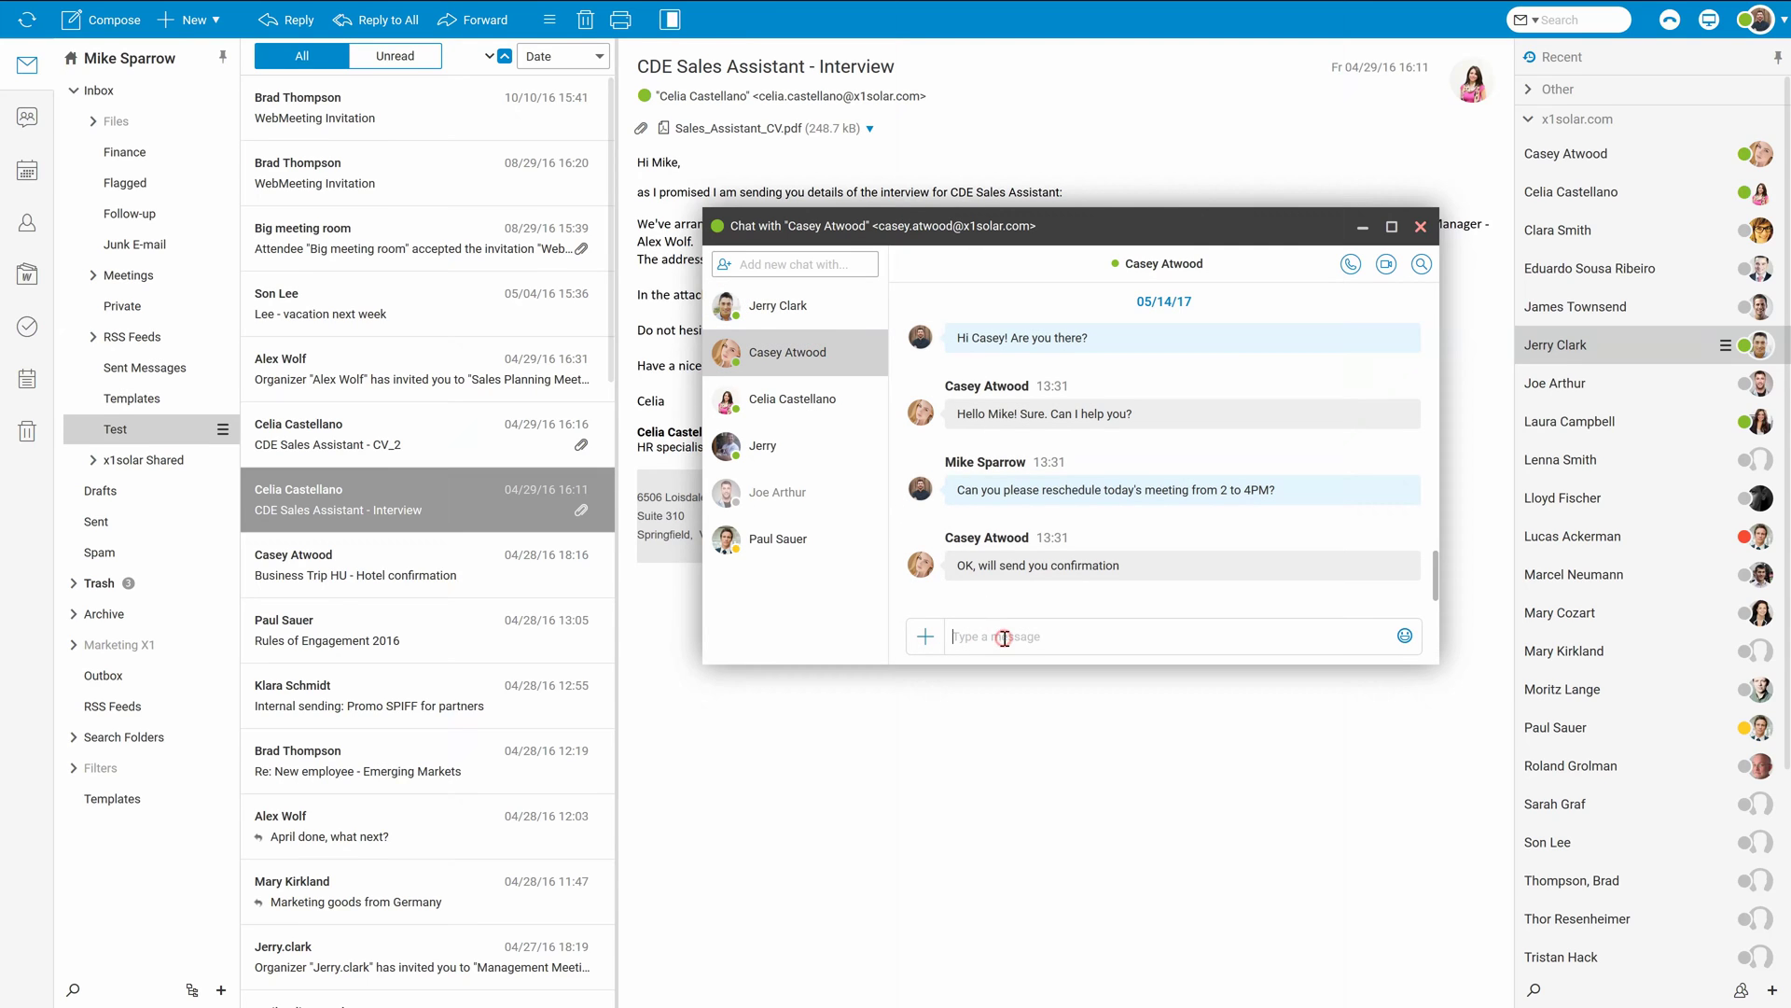
{"action": "type", "text": "Haven't received any confirmation yet...."}
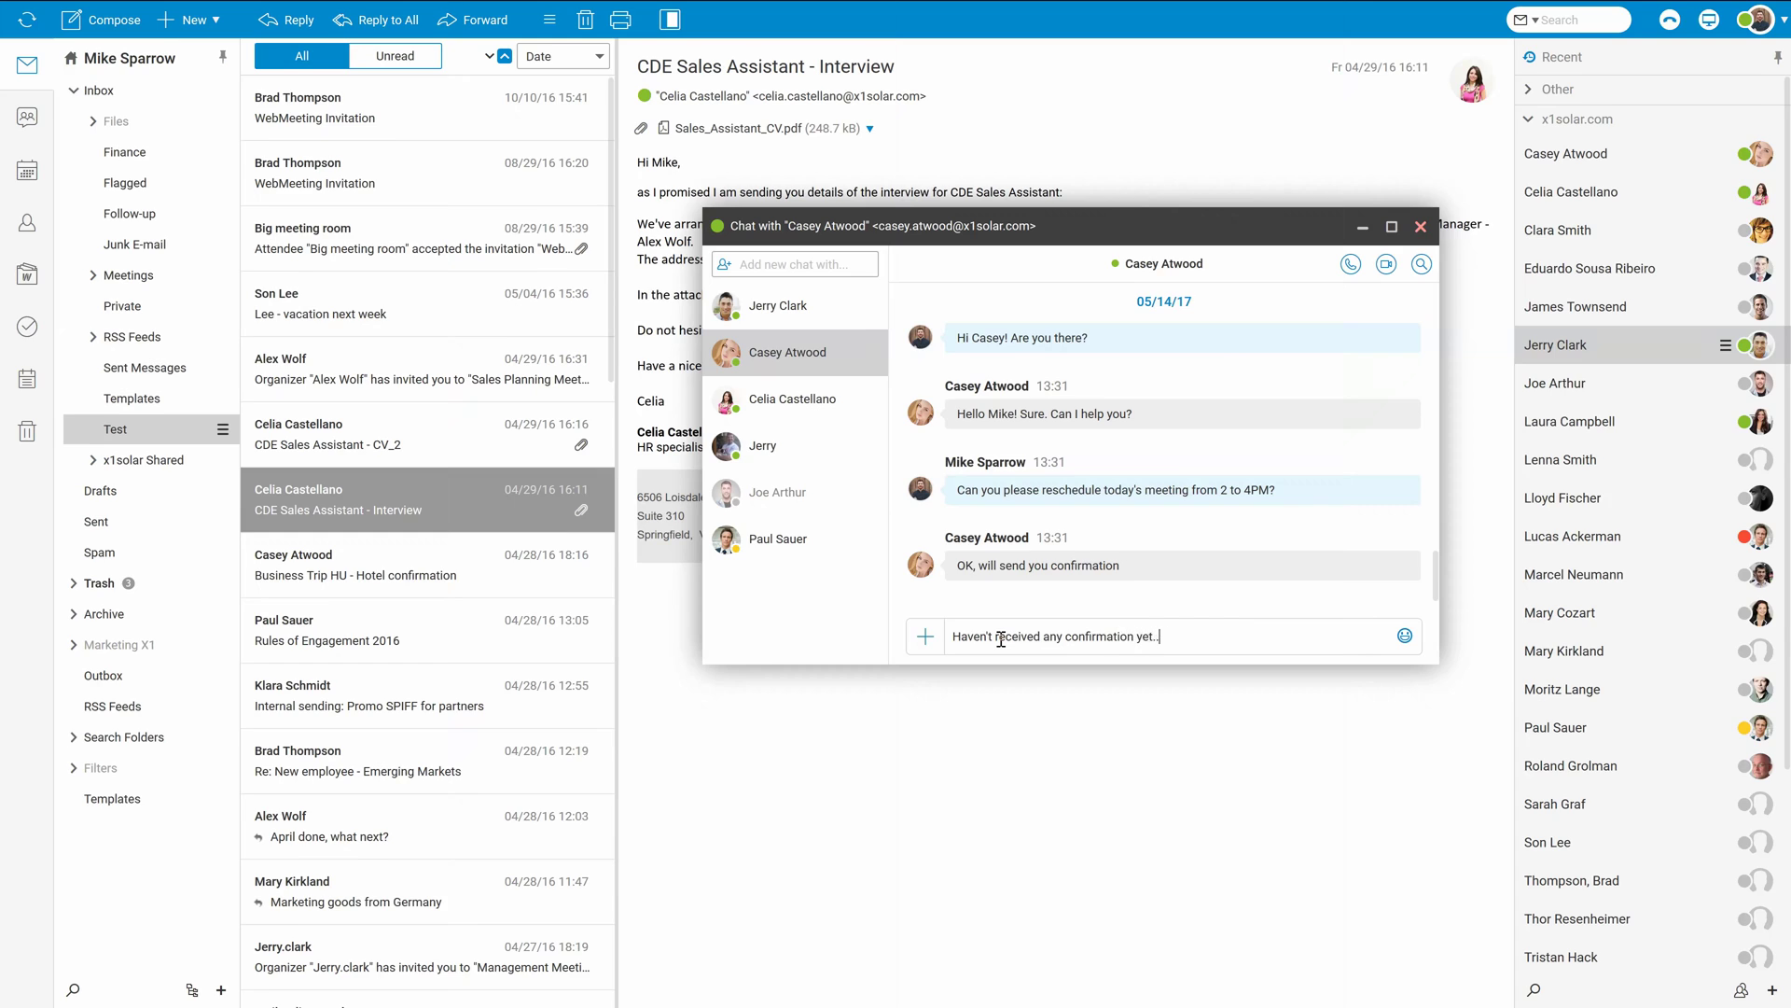
{"action": "key", "text": "Return"}
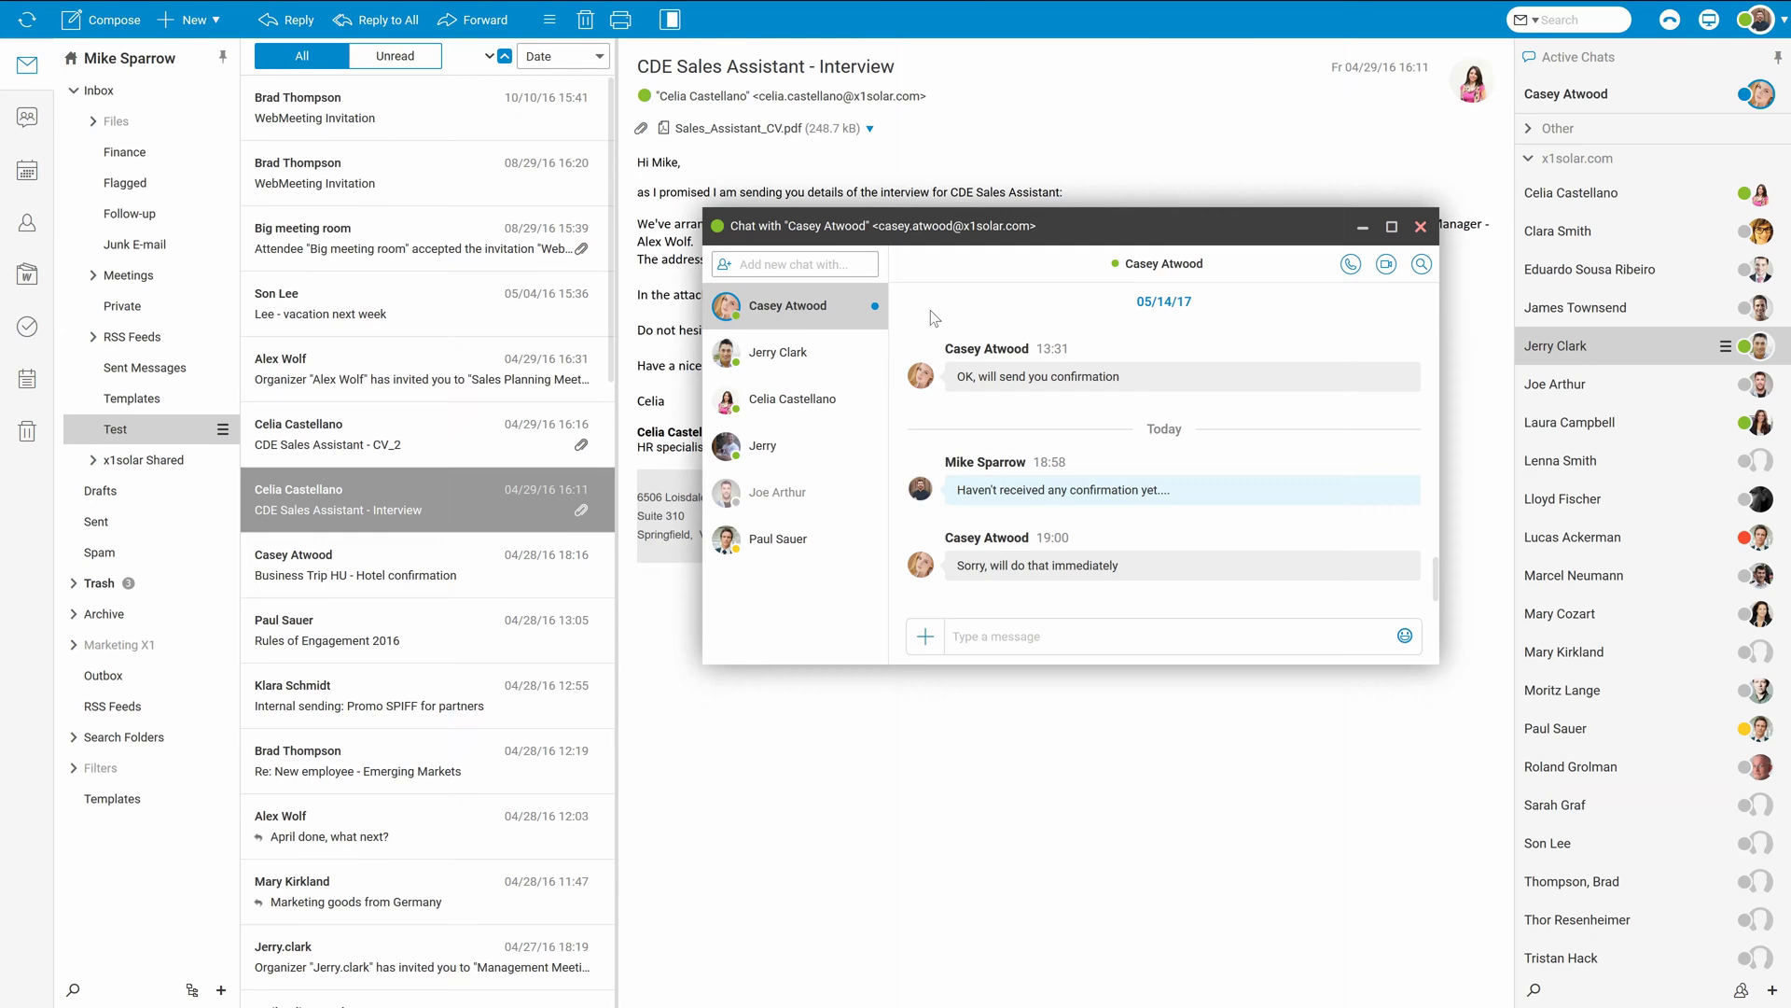
Minimize the chat window, restore it when a new chat arrives, and open the unread conversation
{"action": "left_click", "coordinate": [1361, 229]}
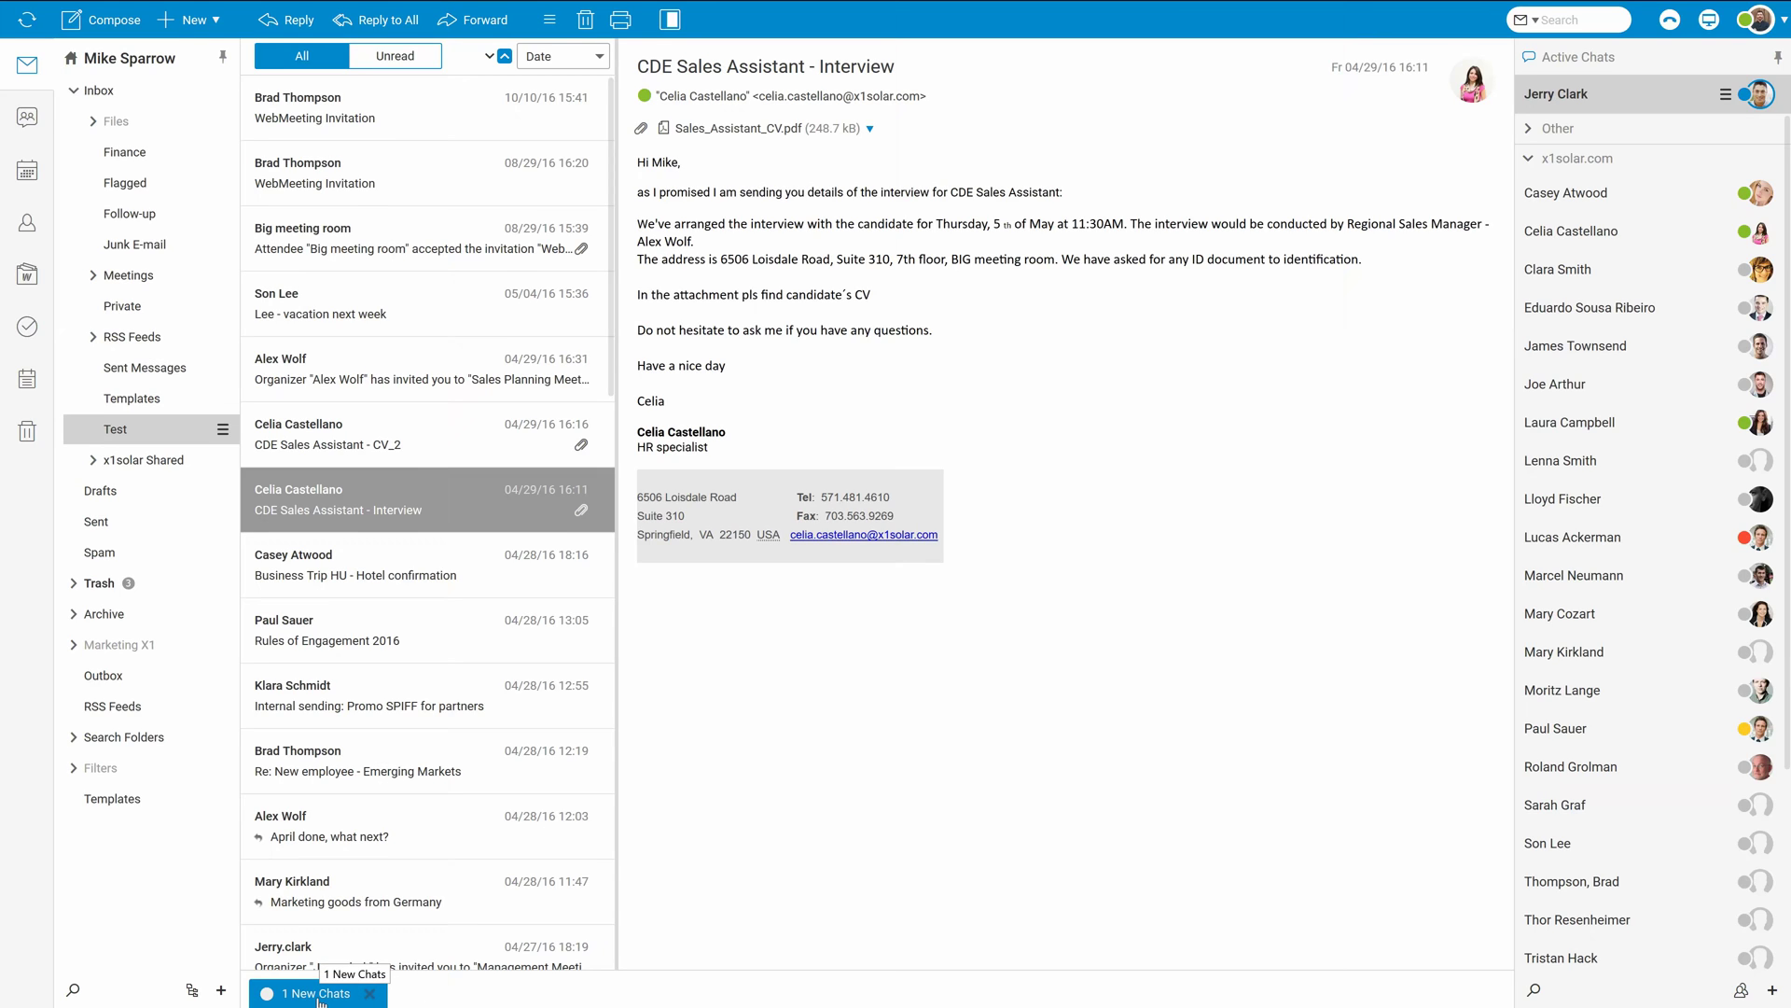
{"action": "left_click", "coordinate": [319, 995]}
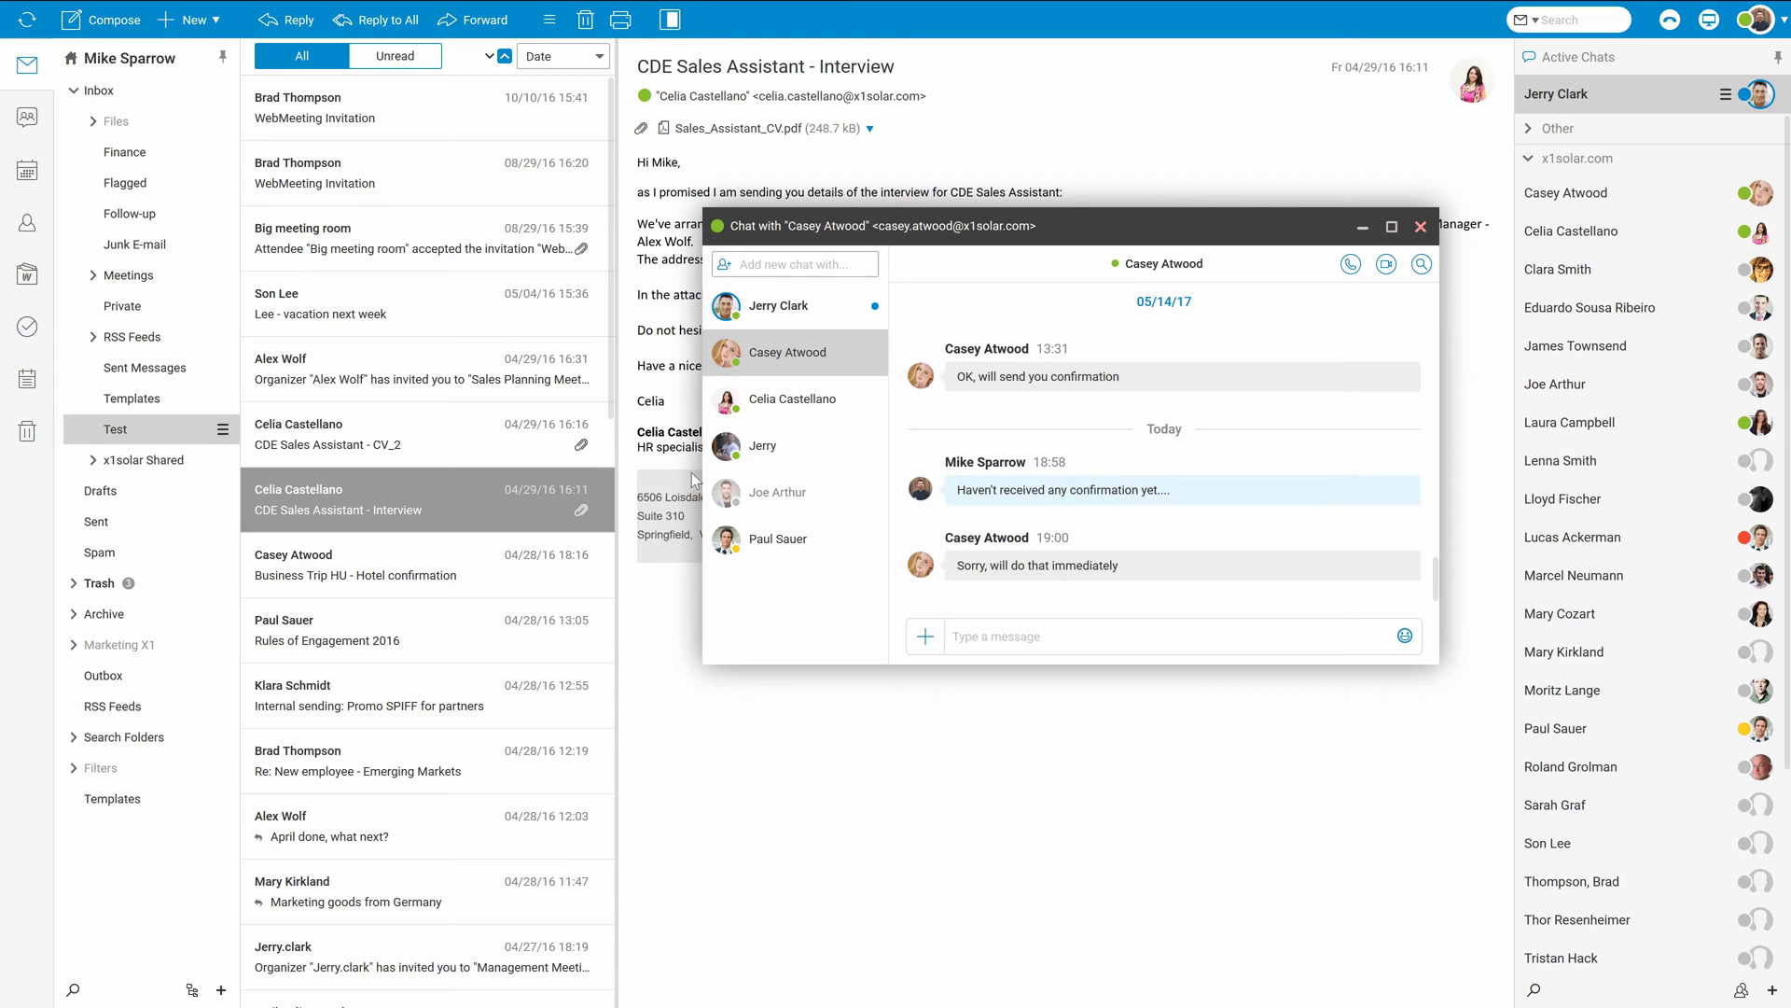
{"action": "left_click", "coordinate": [791, 306]}
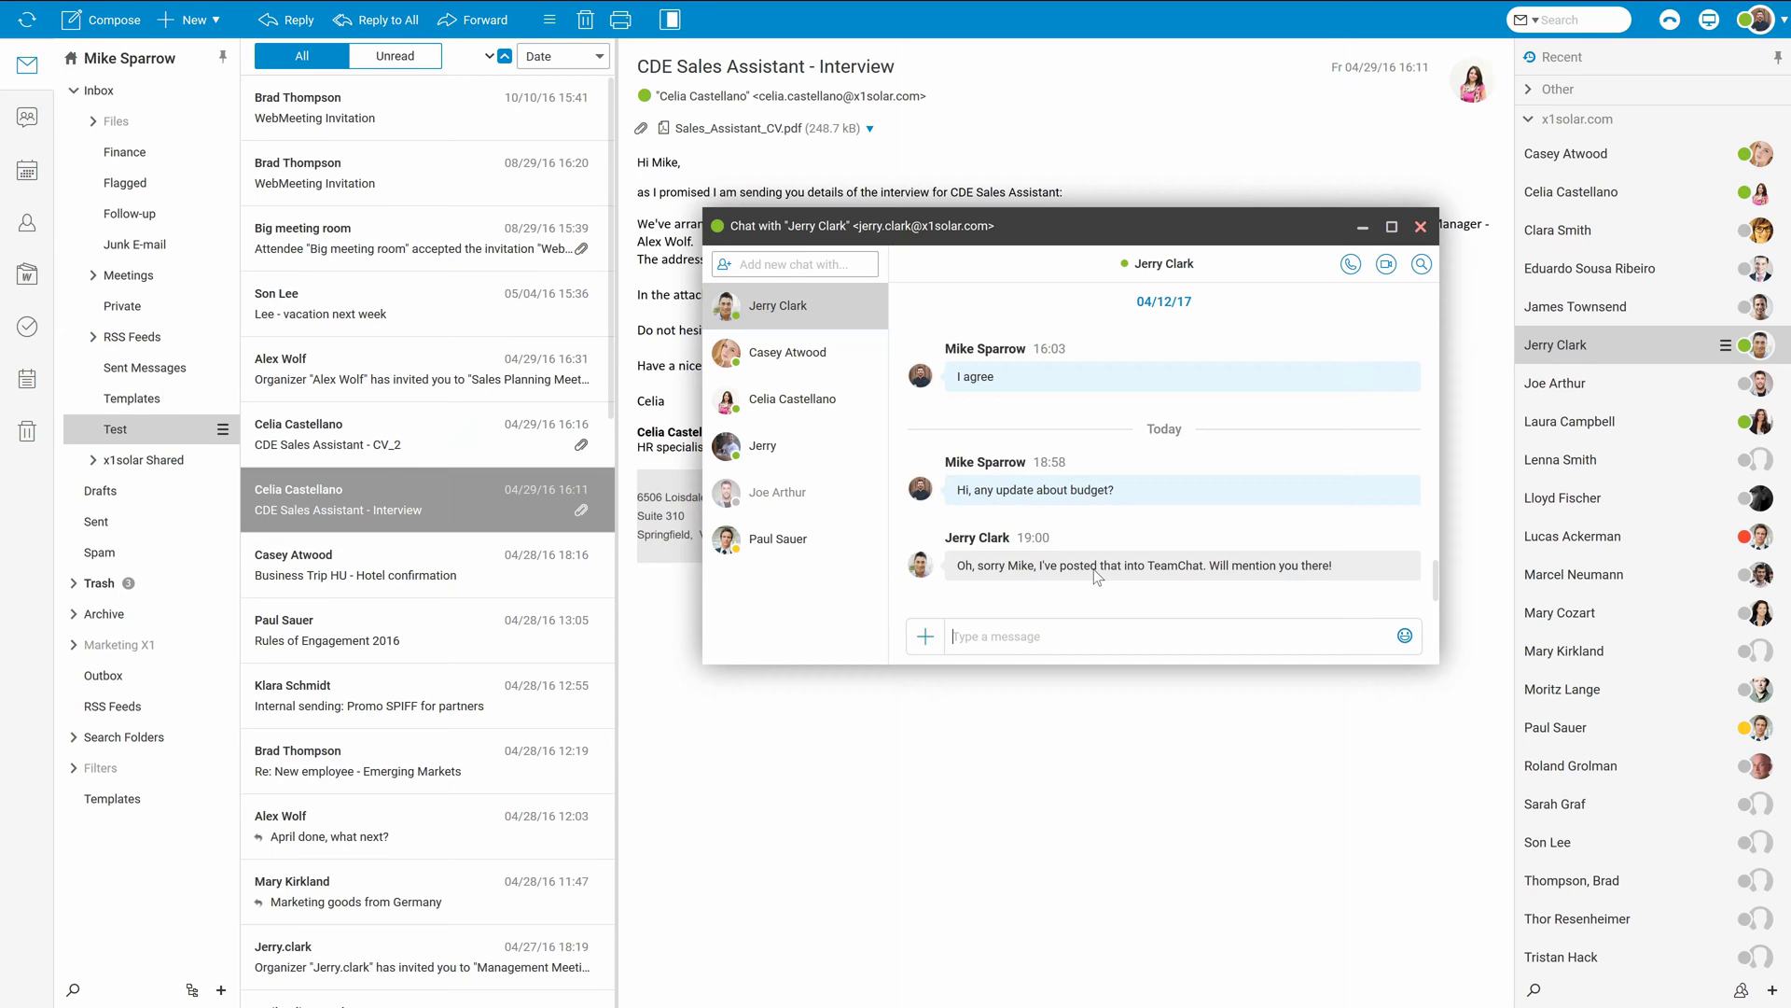
Share the file meeting_notes.txt from the computer in the open conversation
{"action": "left_click", "coordinate": [922, 640]}
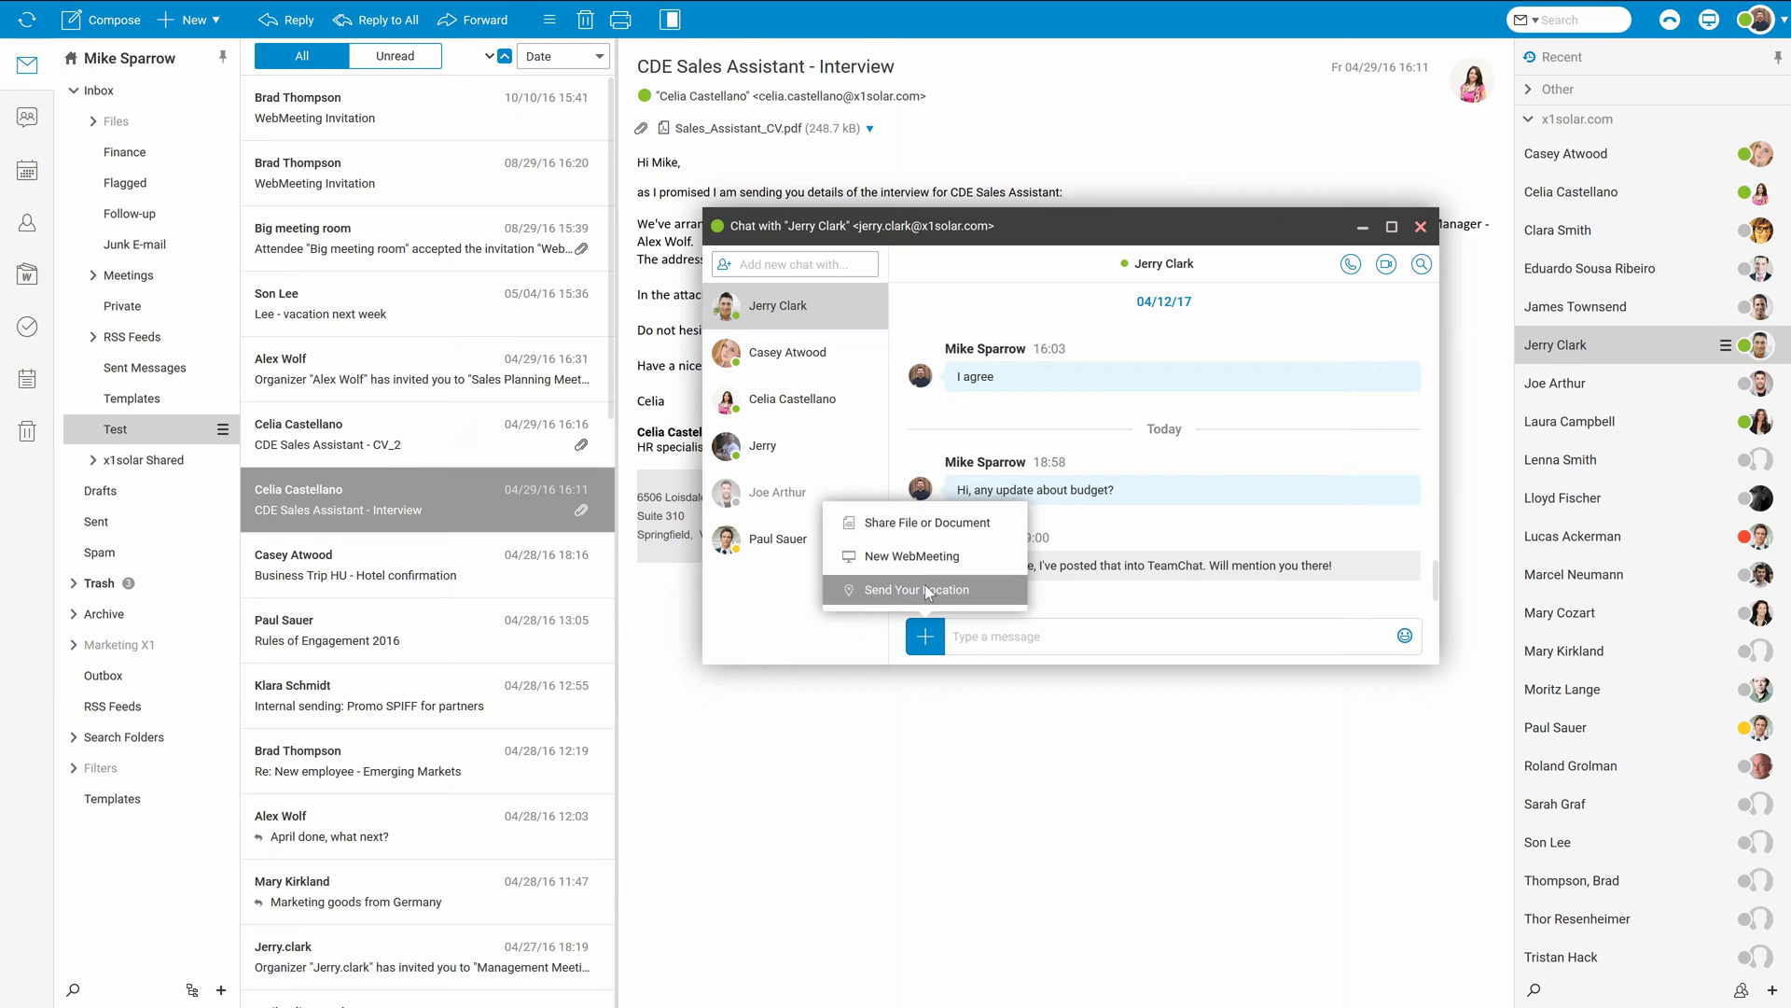
{"action": "left_click", "coordinate": [925, 537]}
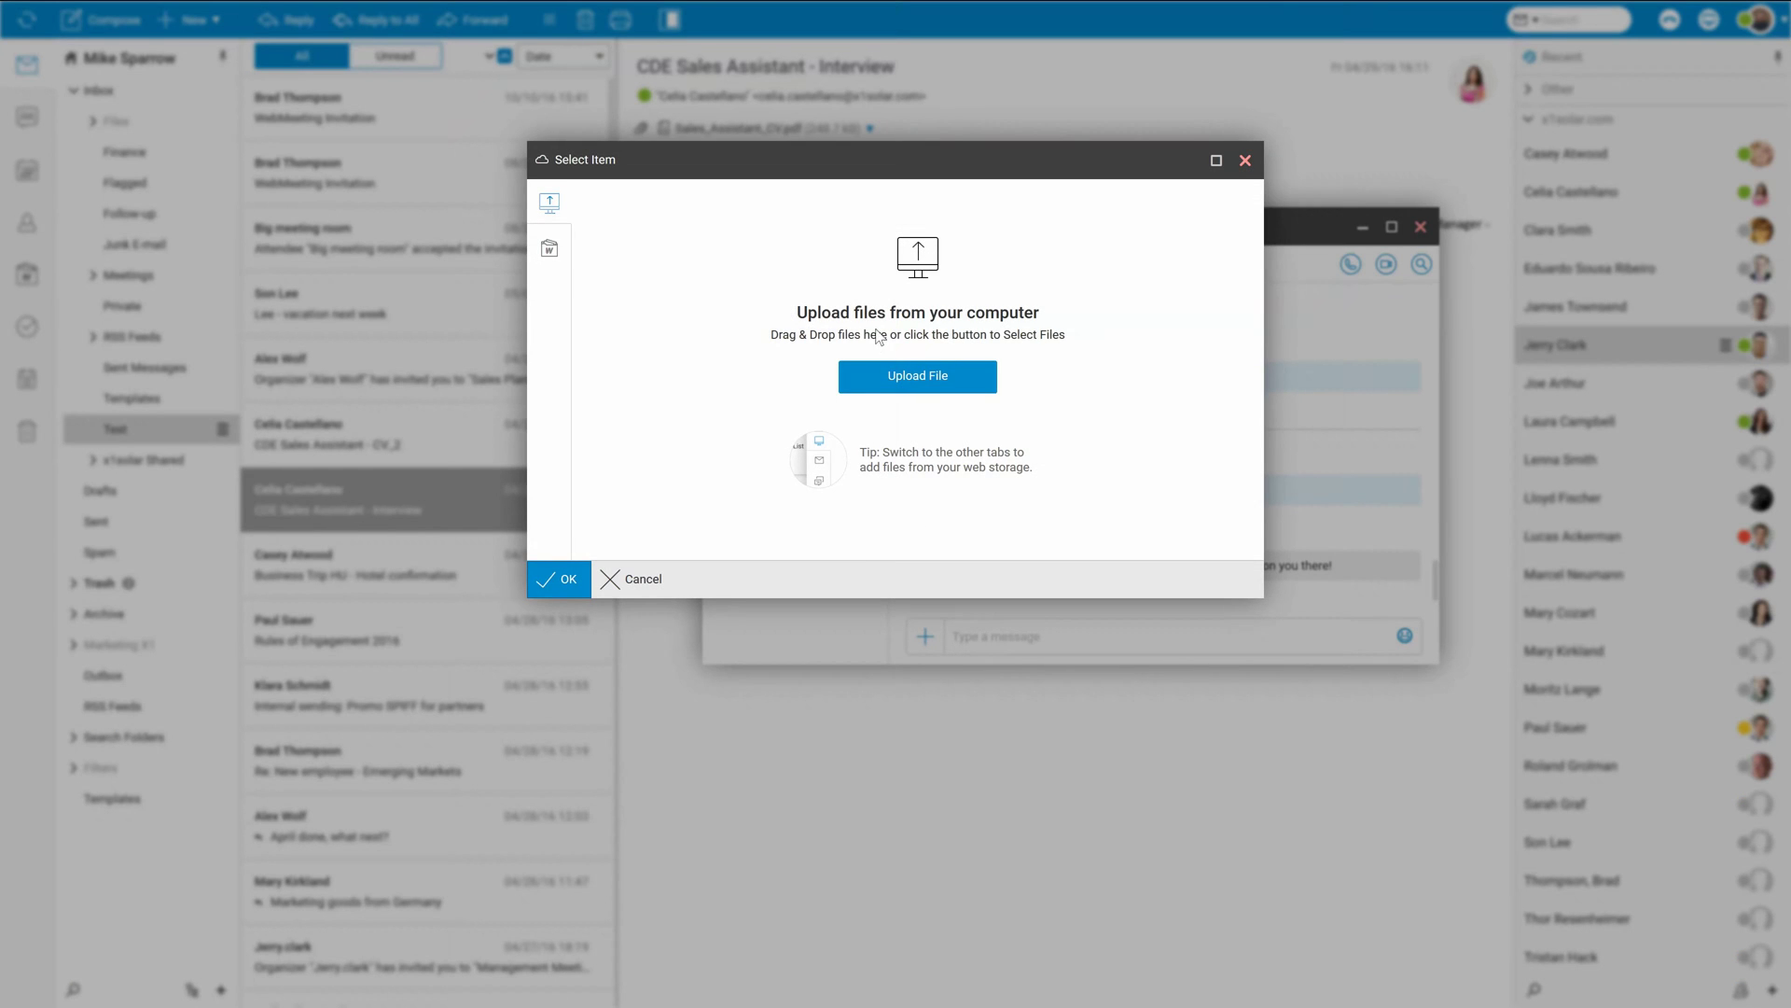
{"action": "left_click", "coordinate": [548, 251]}
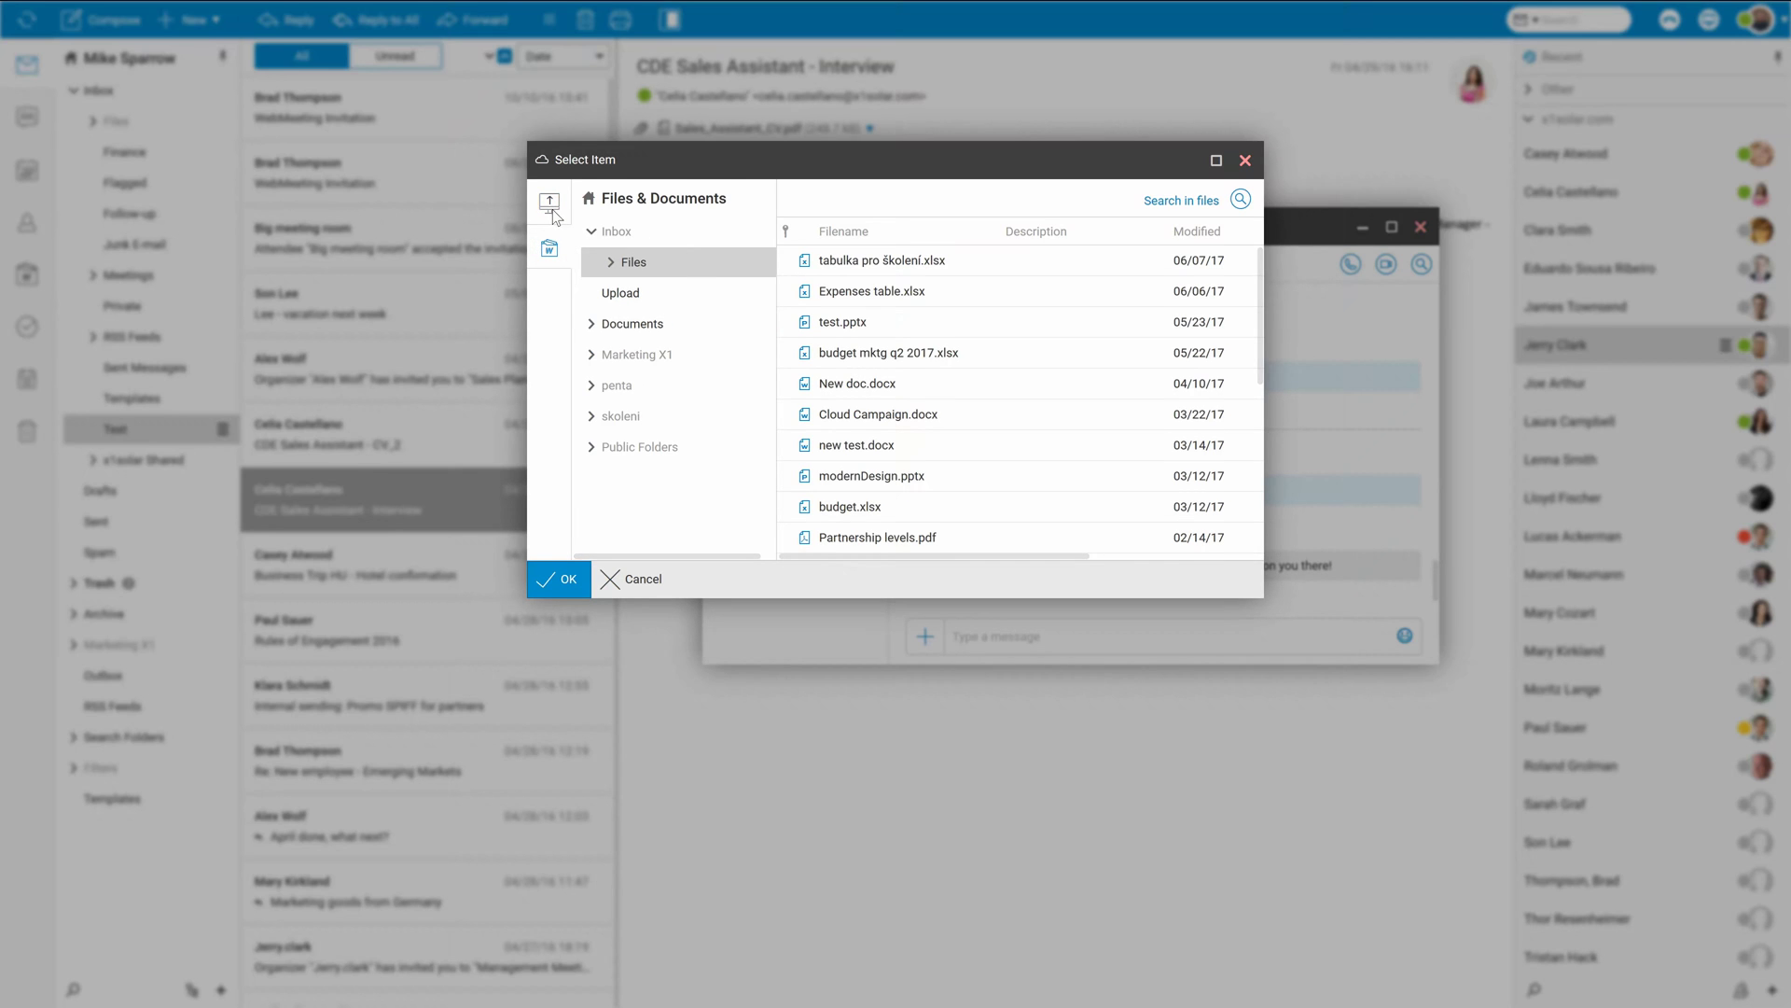
{"action": "left_click", "coordinate": [551, 207]}
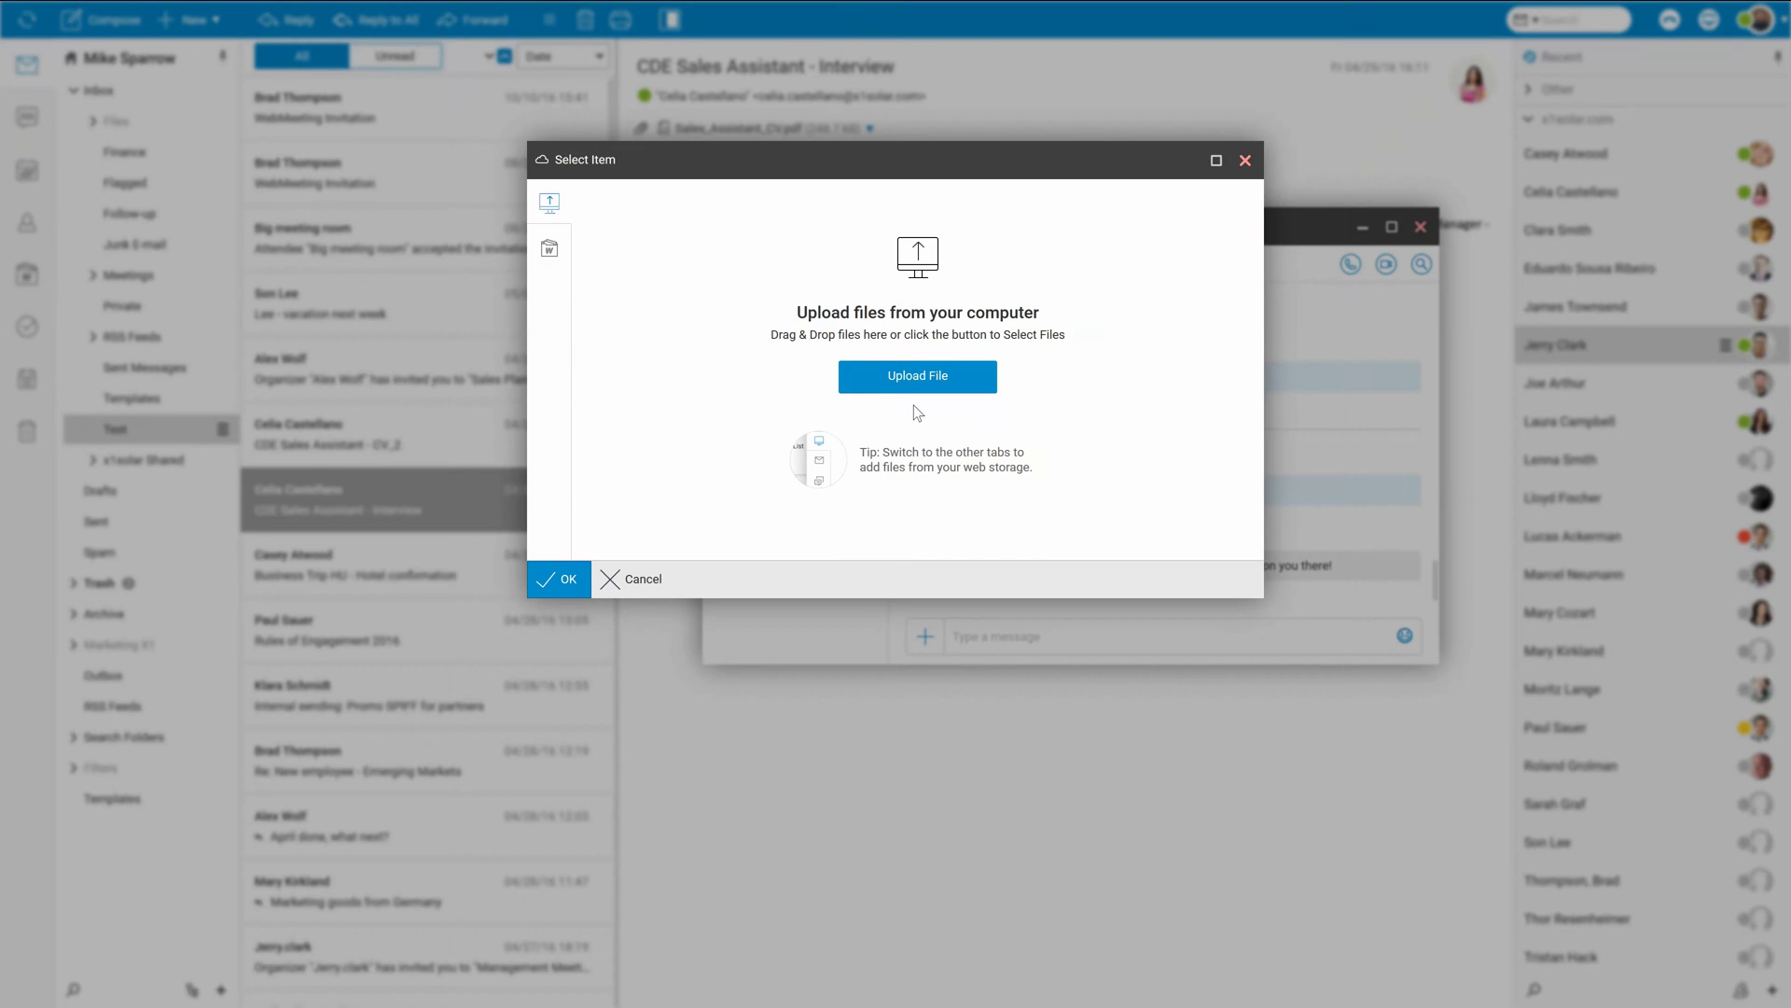
{"action": "left_click", "coordinate": [918, 377]}
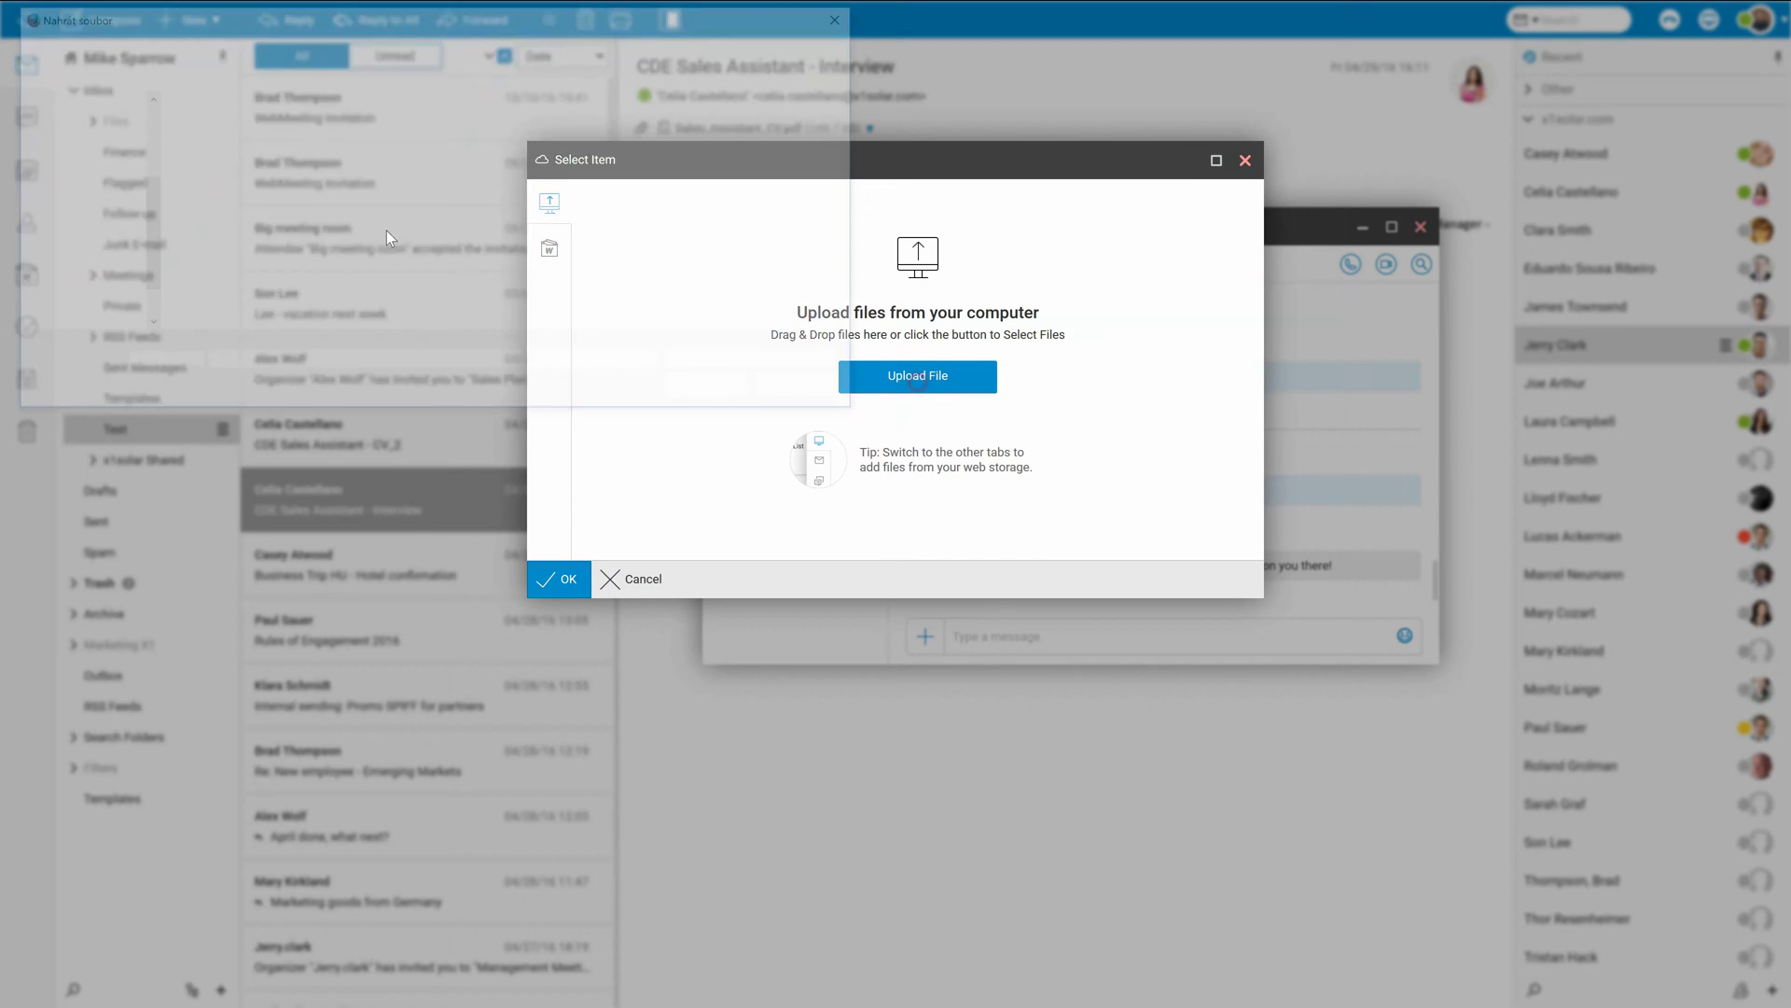
{"action": "left_click", "coordinate": [239, 130]}
{"action": "double_click", "coordinate": [238, 130]}
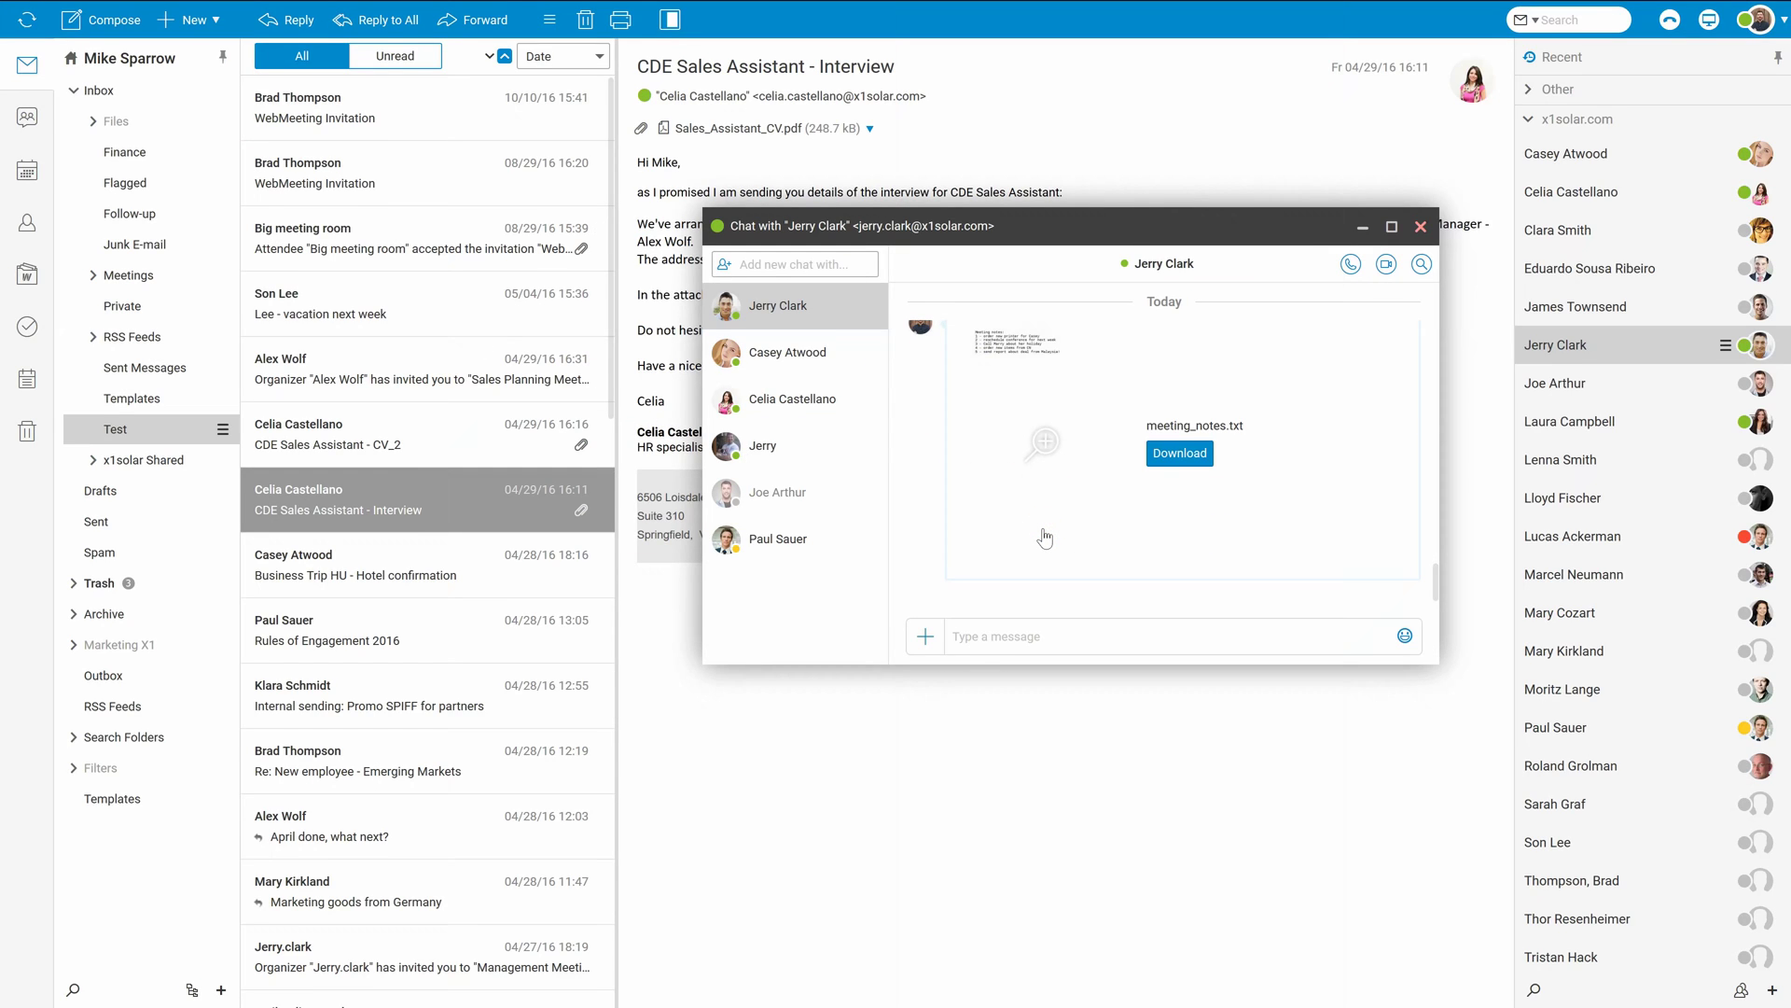
{"action": "scroll", "coordinate": [1045, 538], "scroll_direction": "up", "scroll_amount": 1}
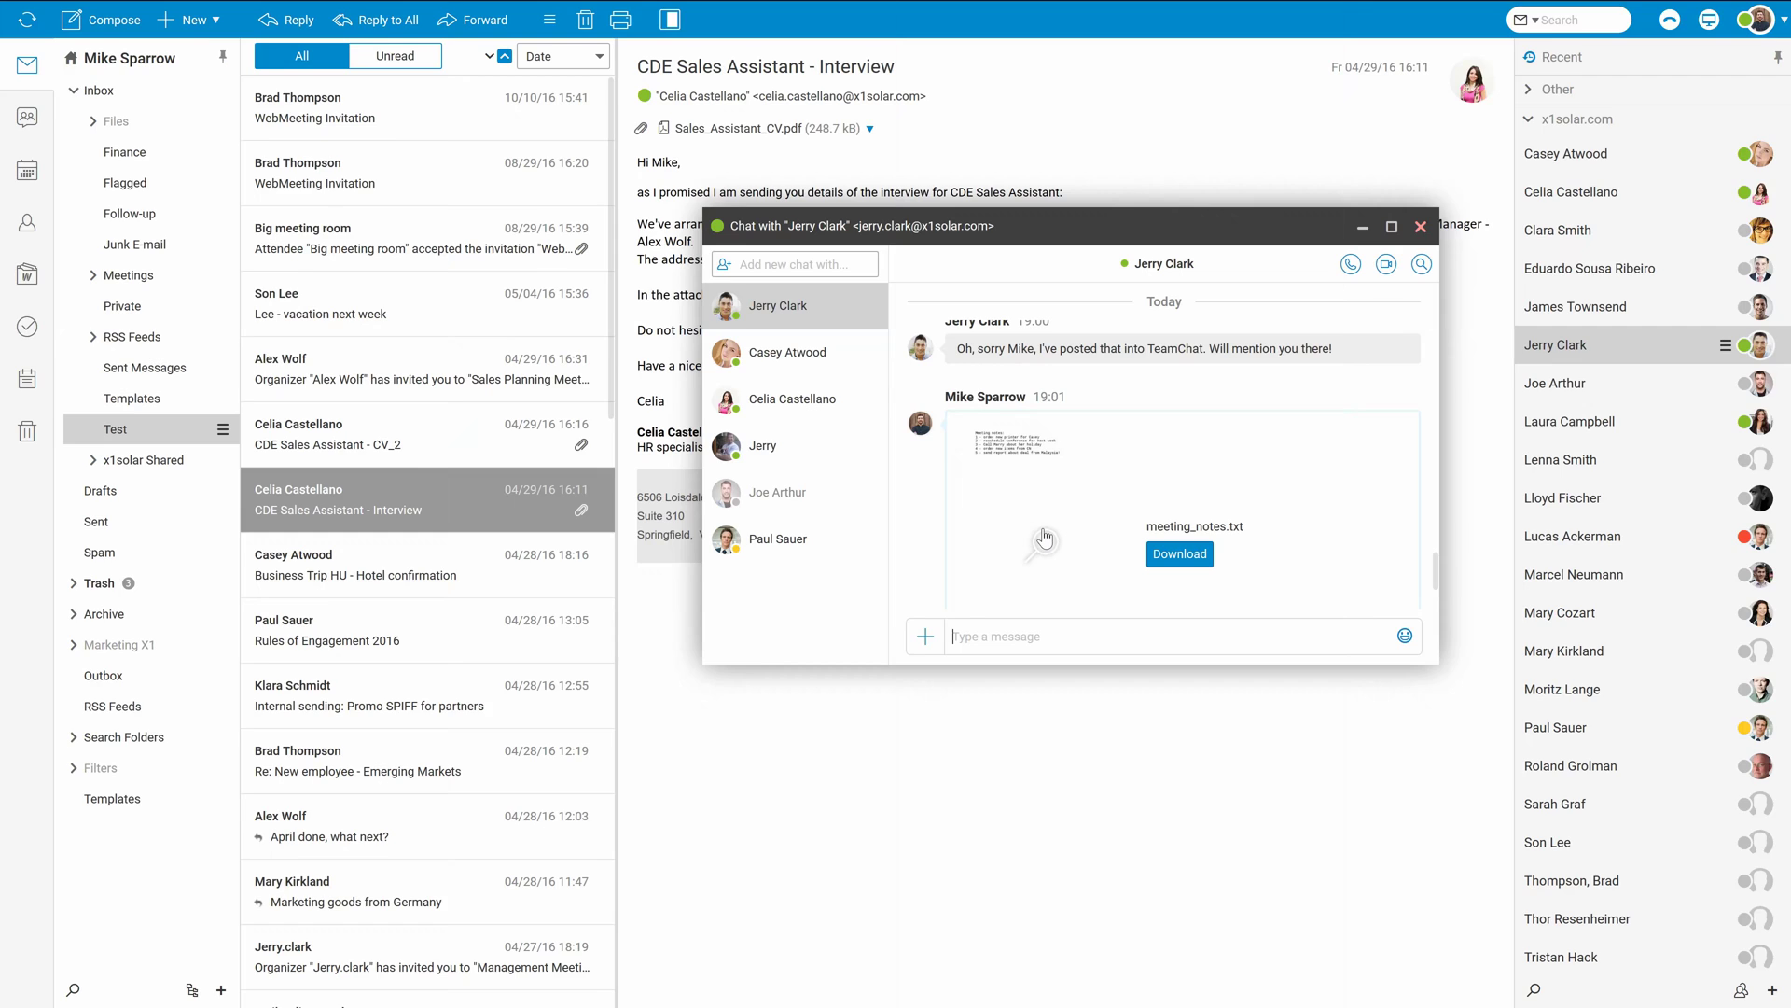
{"action": "scroll", "coordinate": [1024, 422], "scroll_direction": "up", "scroll_amount": 1}
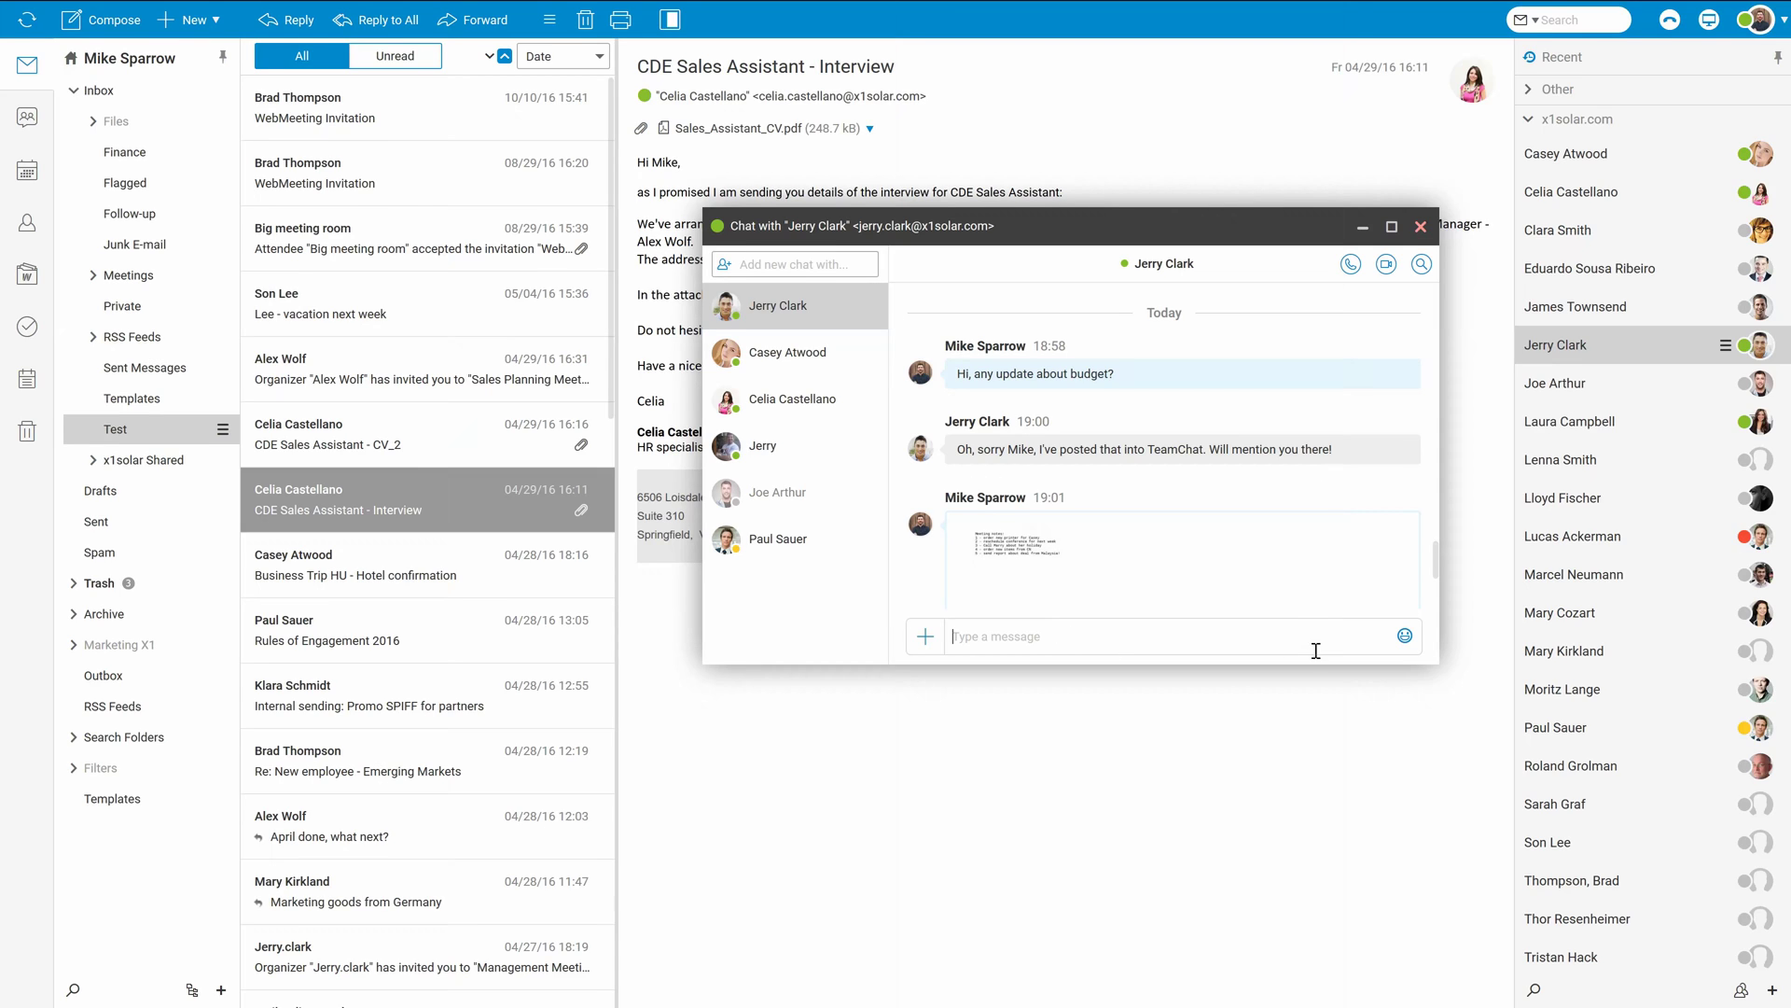
Send a winking face emoji in the conversation and close the chat window
{"action": "left_click", "coordinate": [1405, 637]}
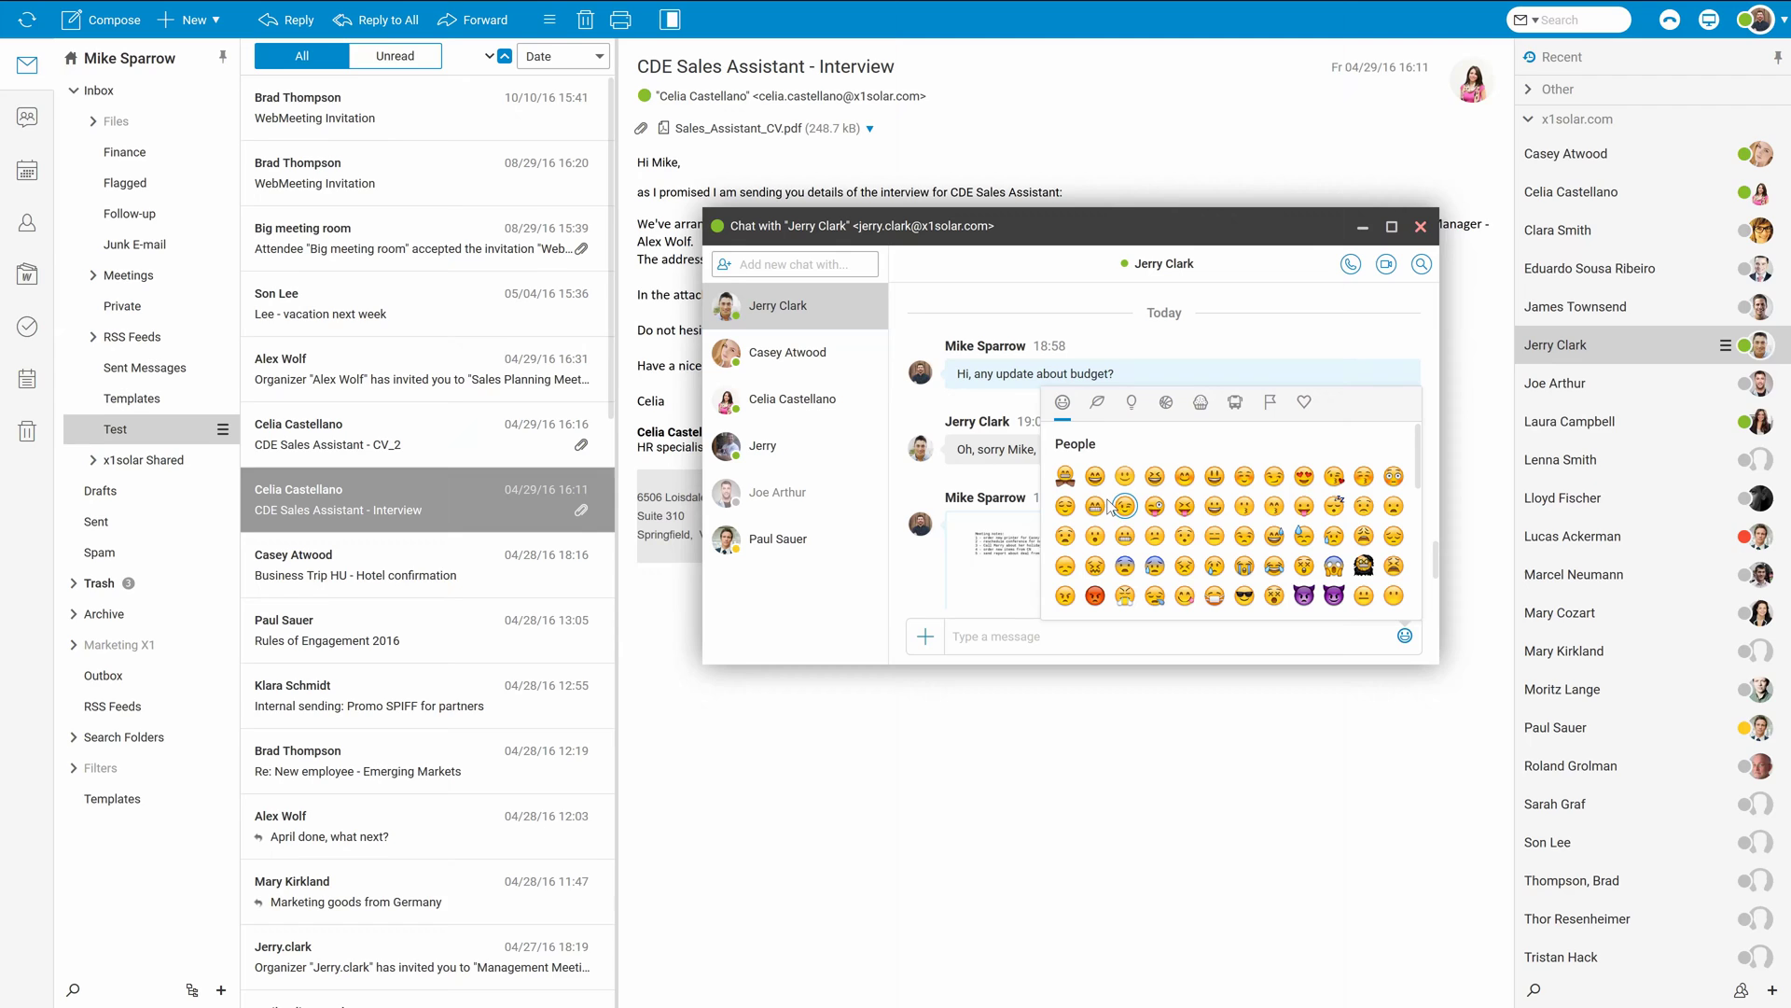
{"action": "left_click", "coordinate": [1125, 508]}
{"action": "left_click", "coordinate": [1056, 630]}
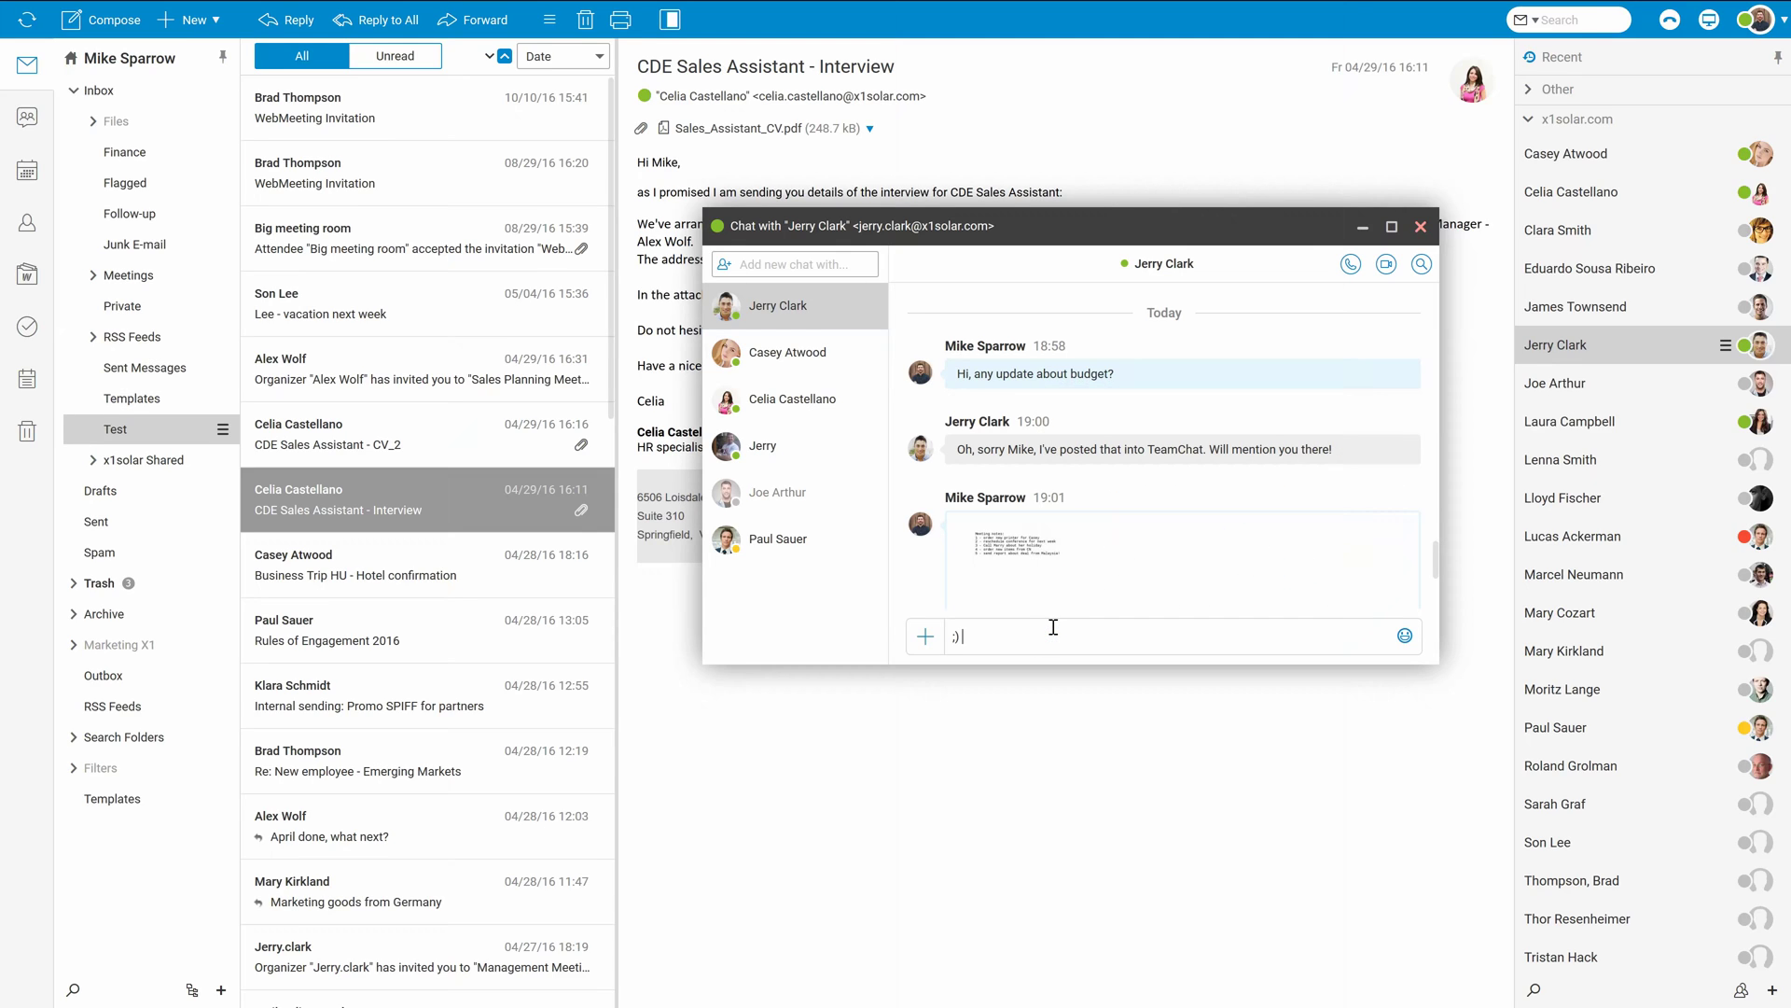
{"action": "key", "text": "Return"}
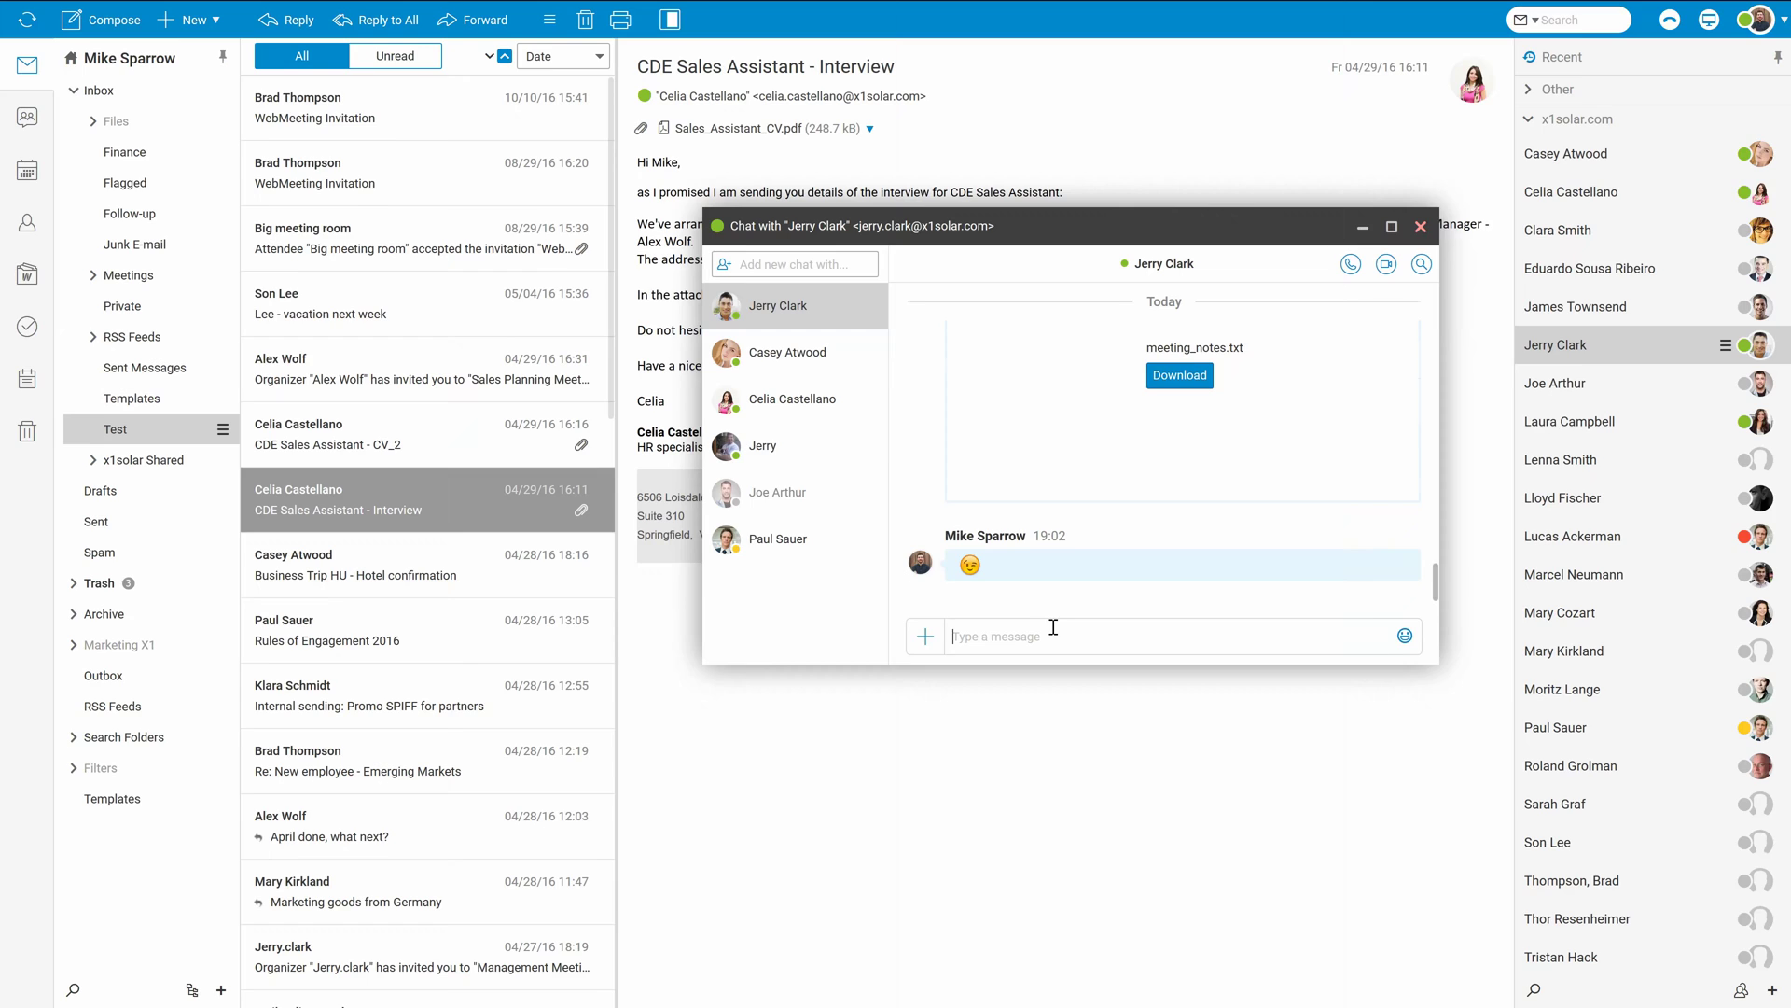
{"action": "left_click", "coordinate": [1421, 229]}
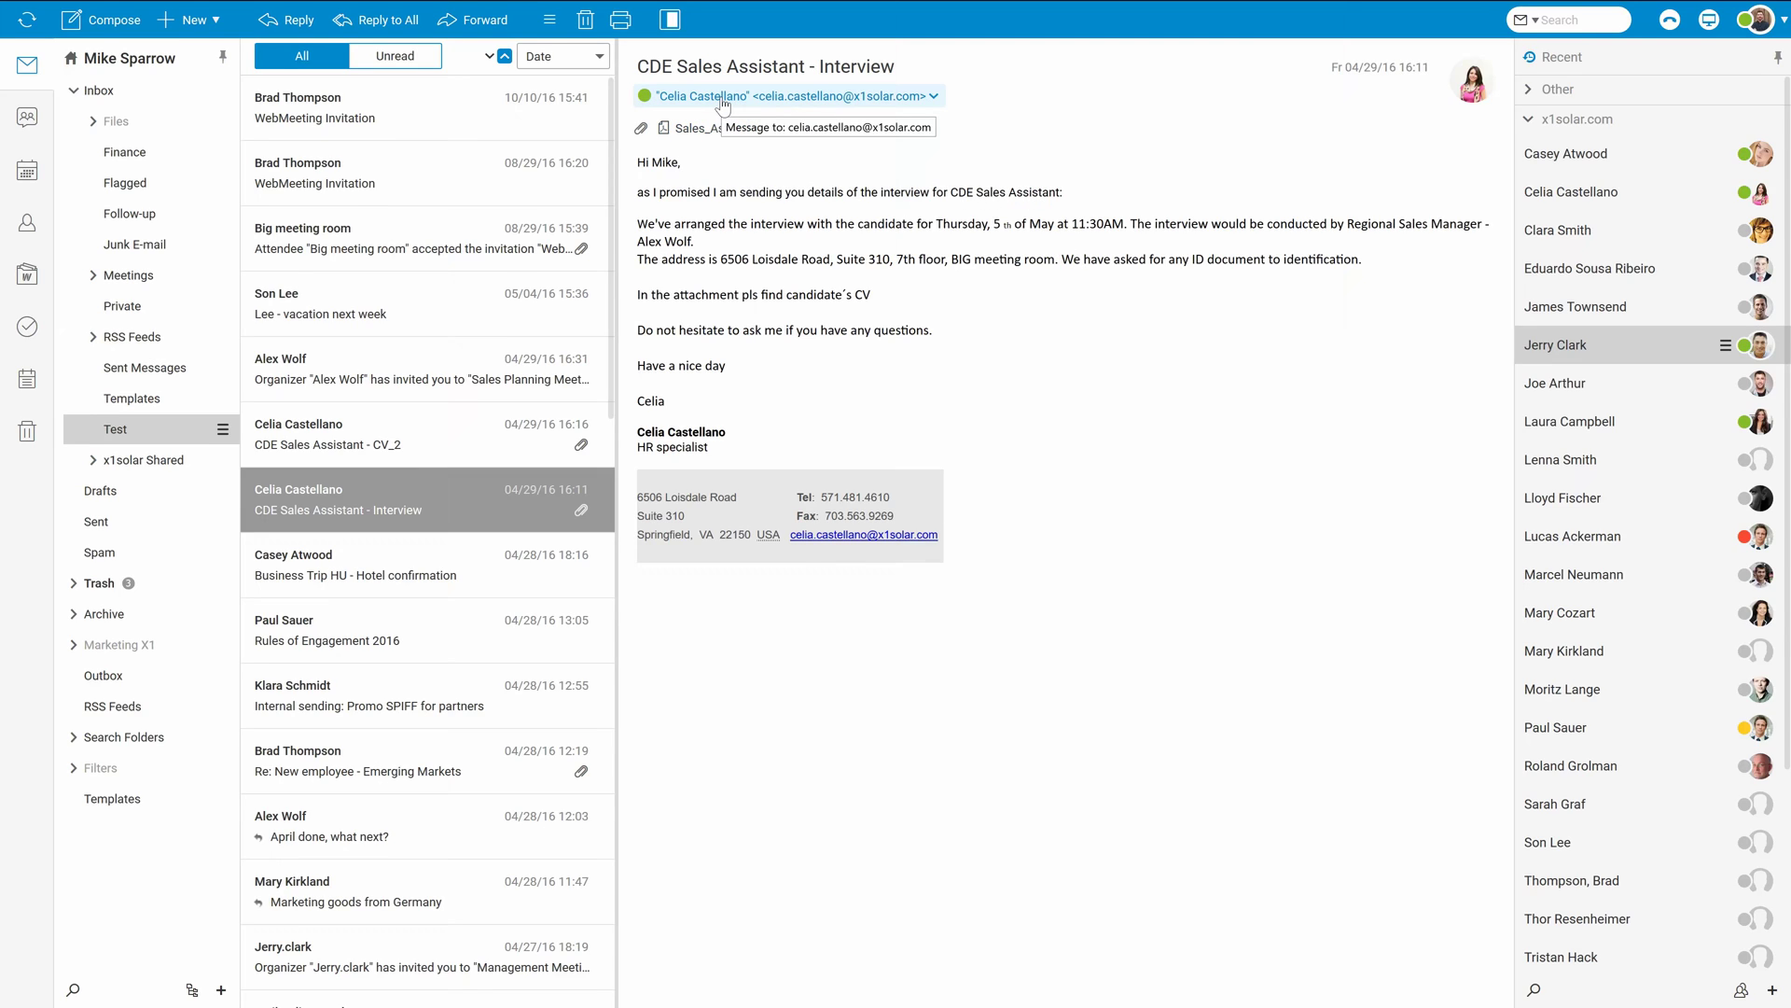
Start a chat with the sender of the "CDE Sales Assistant - Interview" email and review the older message history
{"action": "left_click", "coordinate": [658, 97]}
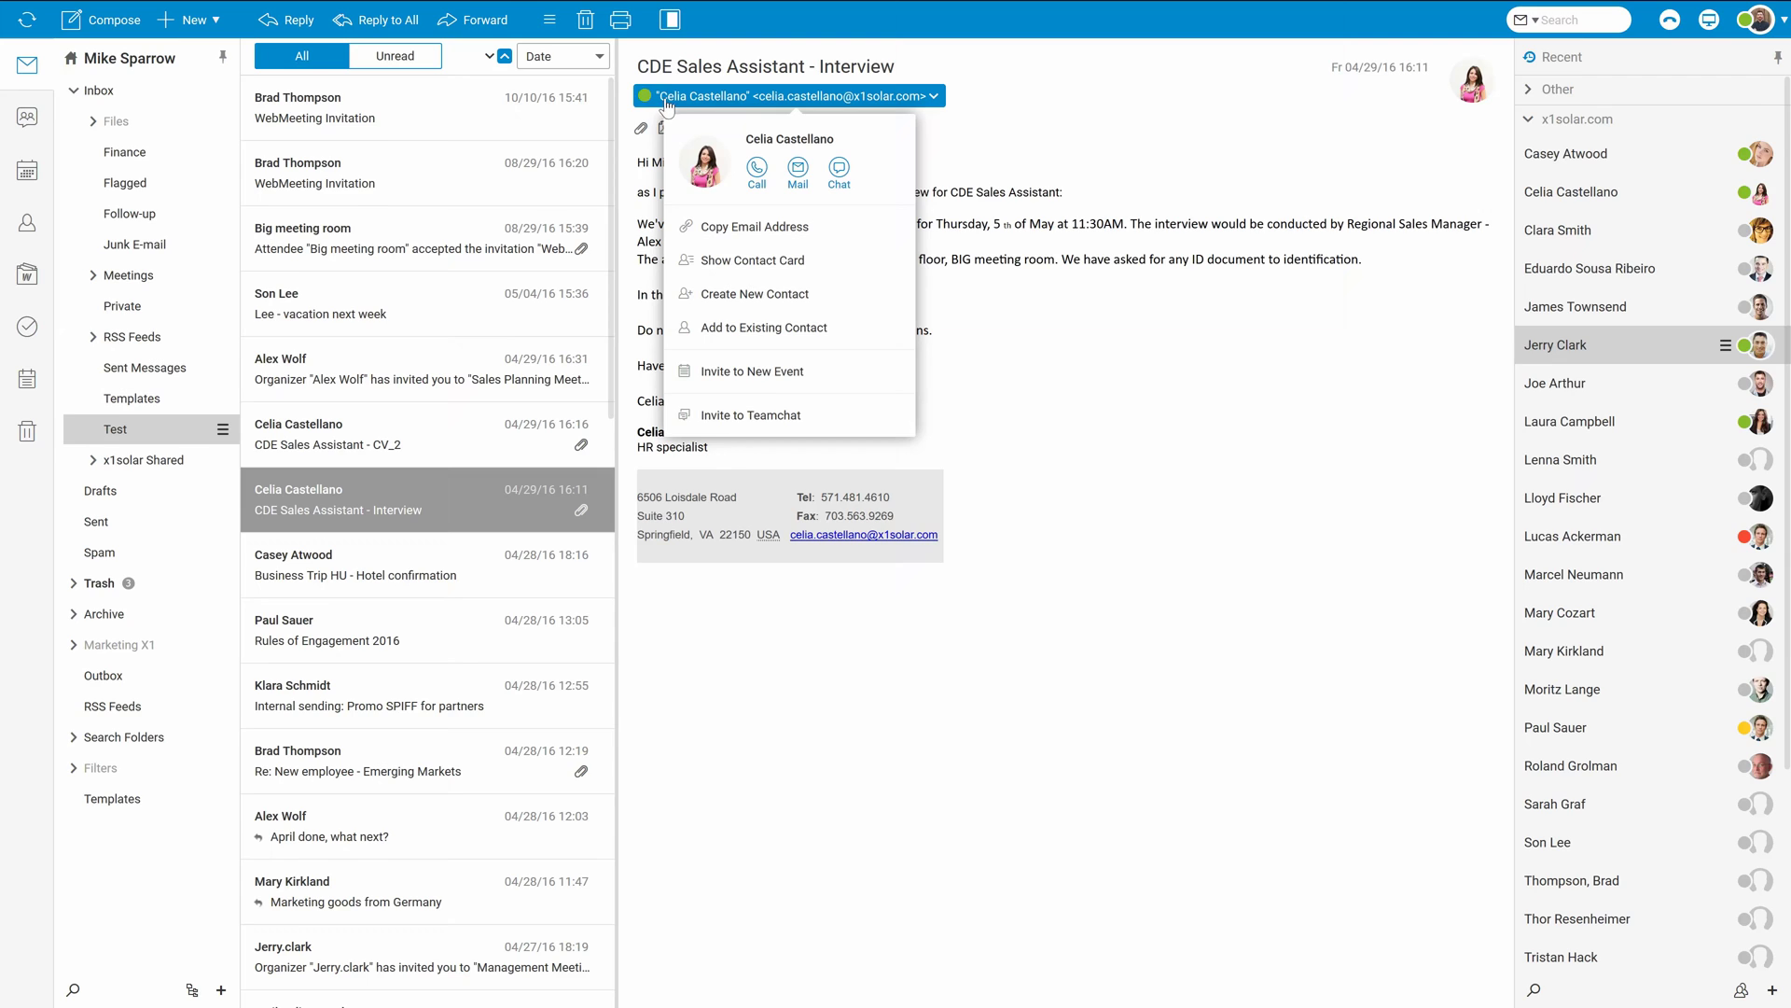
{"action": "left_click", "coordinate": [839, 183]}
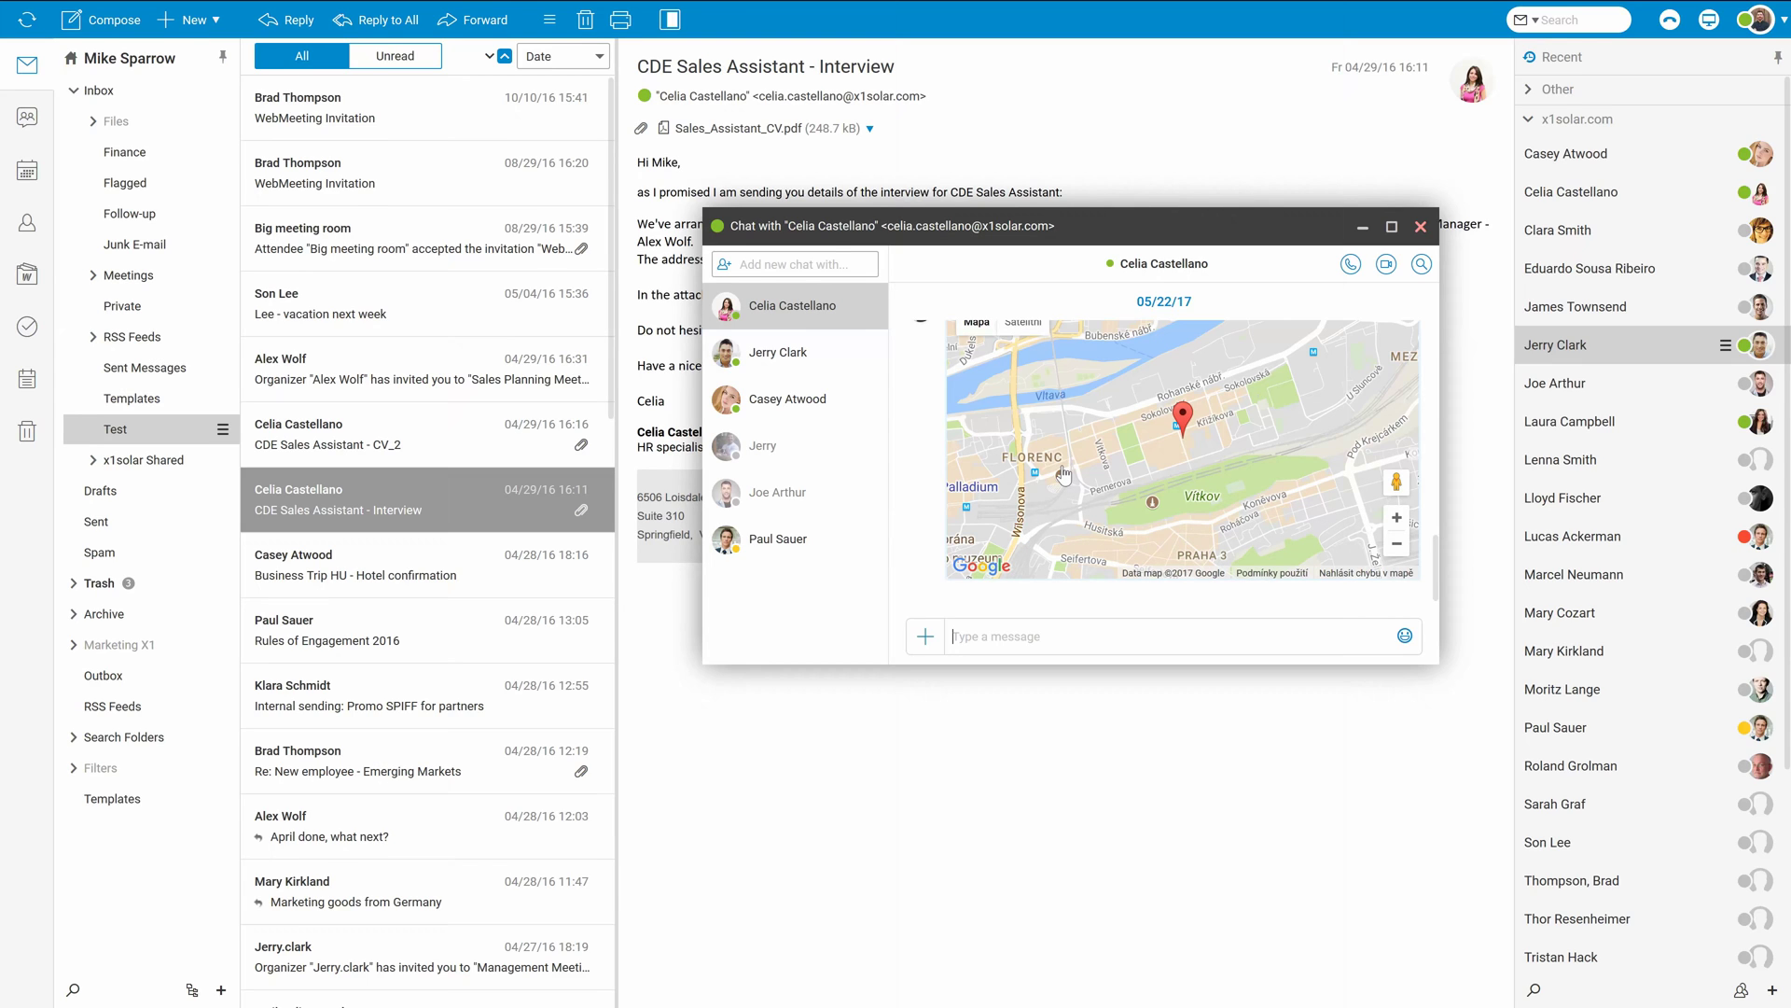
{"action": "scroll", "coordinate": [1064, 475], "scroll_direction": "up", "scroll_amount": 10}
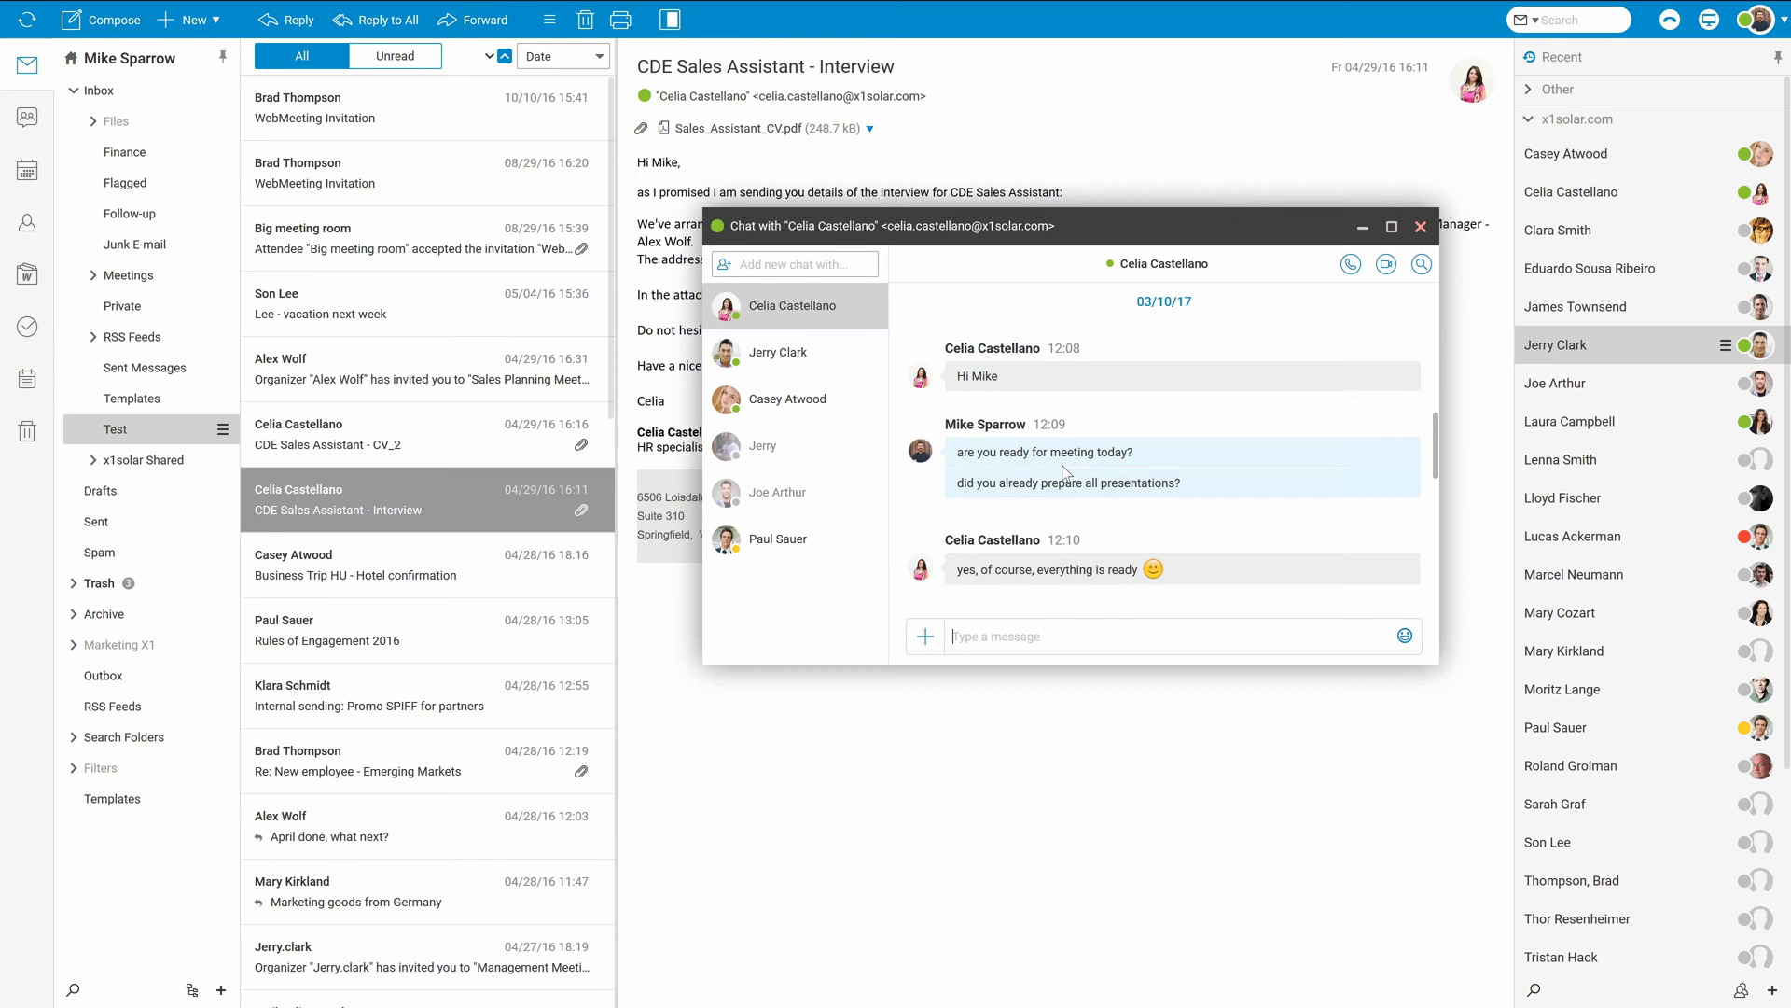
{"action": "scroll", "coordinate": [1064, 473], "scroll_direction": "up", "scroll_amount": 3}
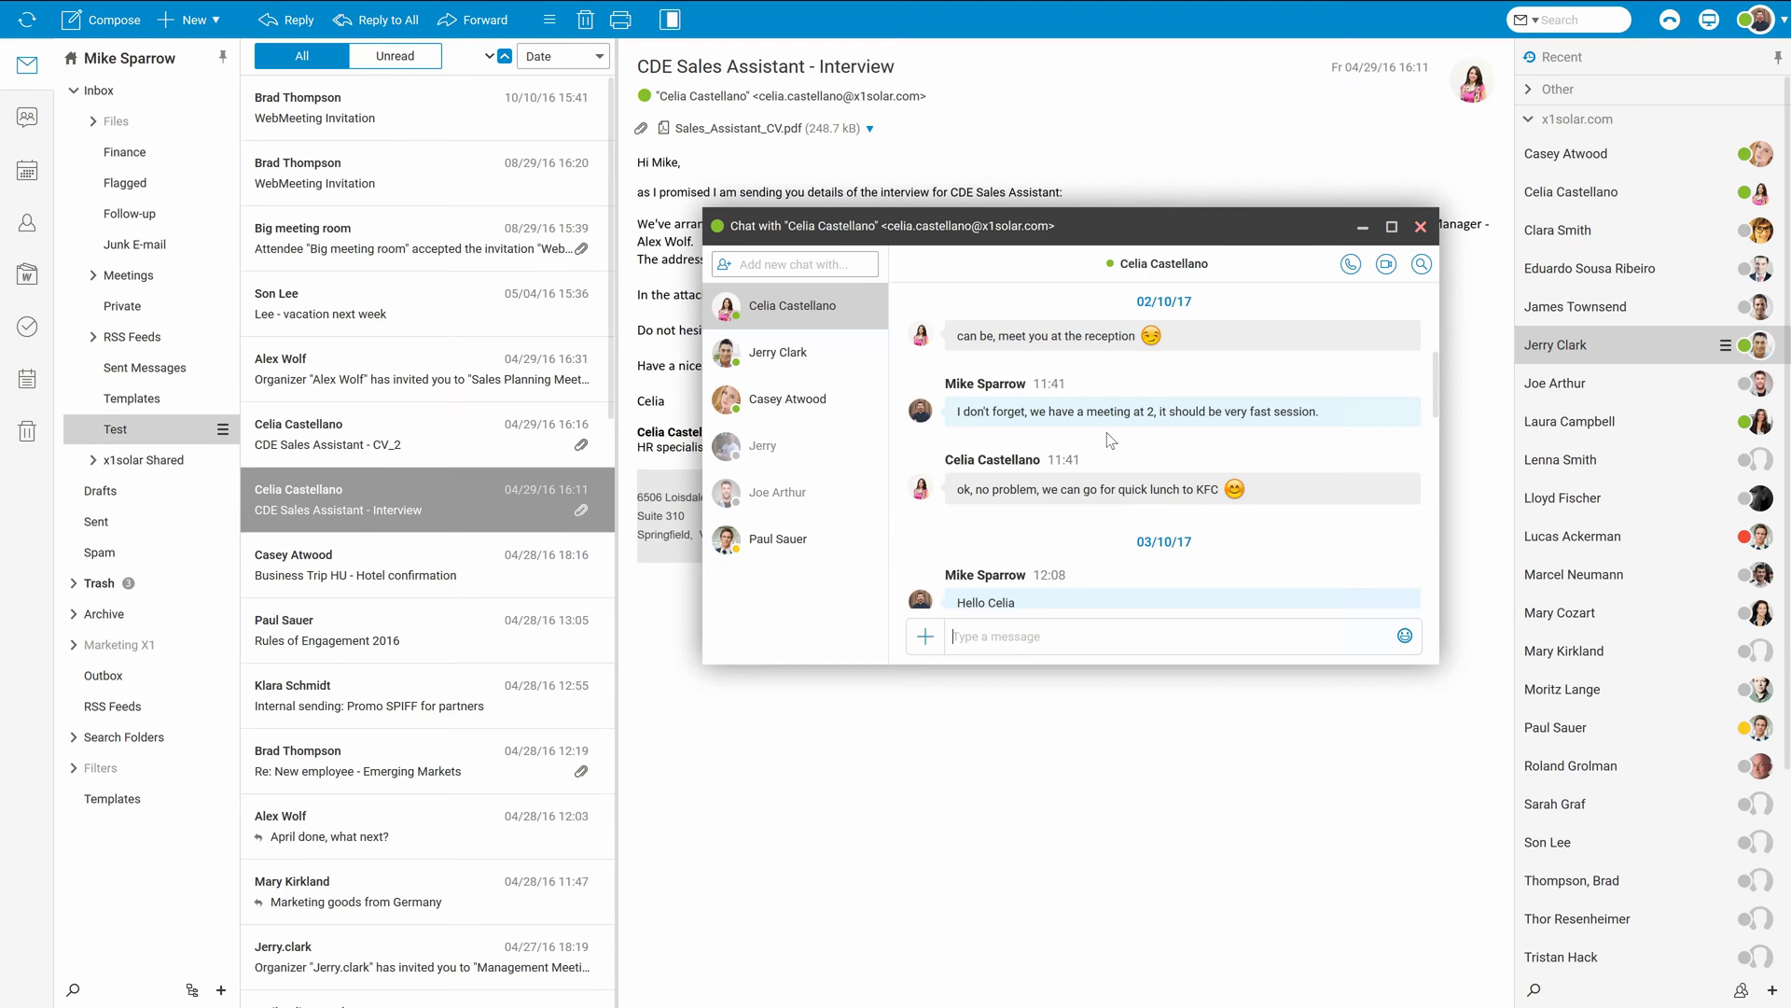
Search for "app" in the email sender's conversation and in the third conversation, and highlight the app name in the found message
{"action": "left_click", "coordinate": [1421, 264]}
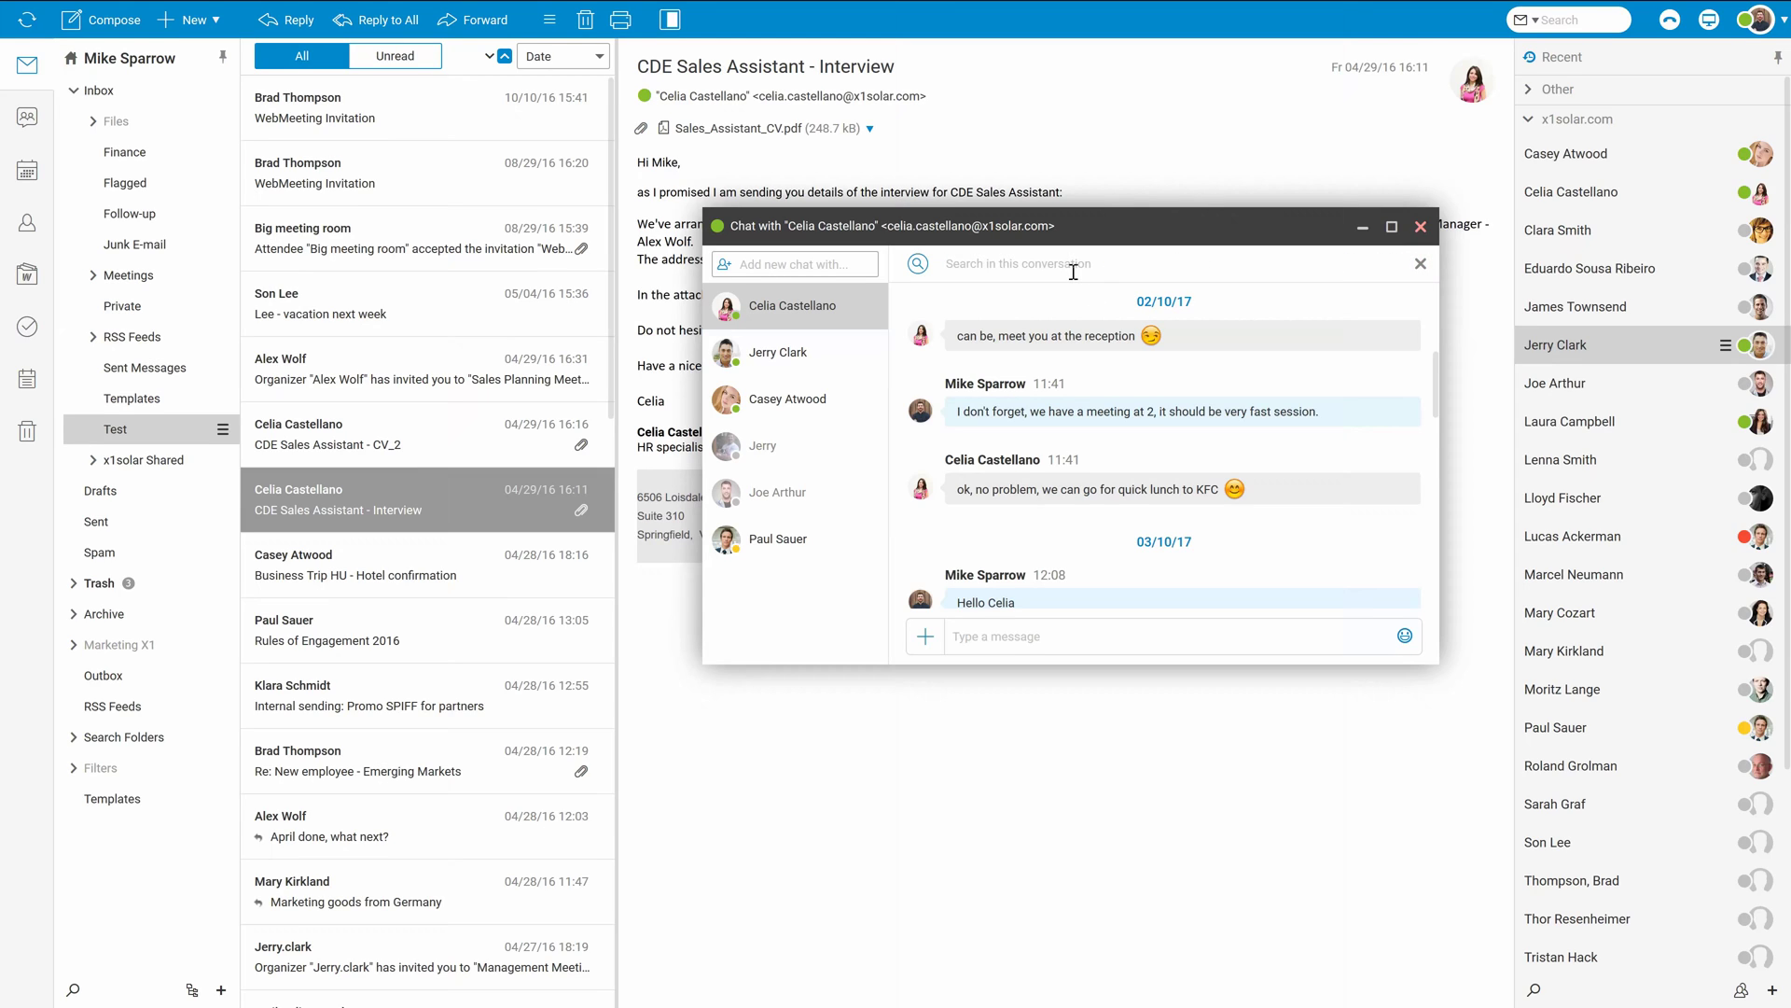
{"action": "type", "text": "app"}
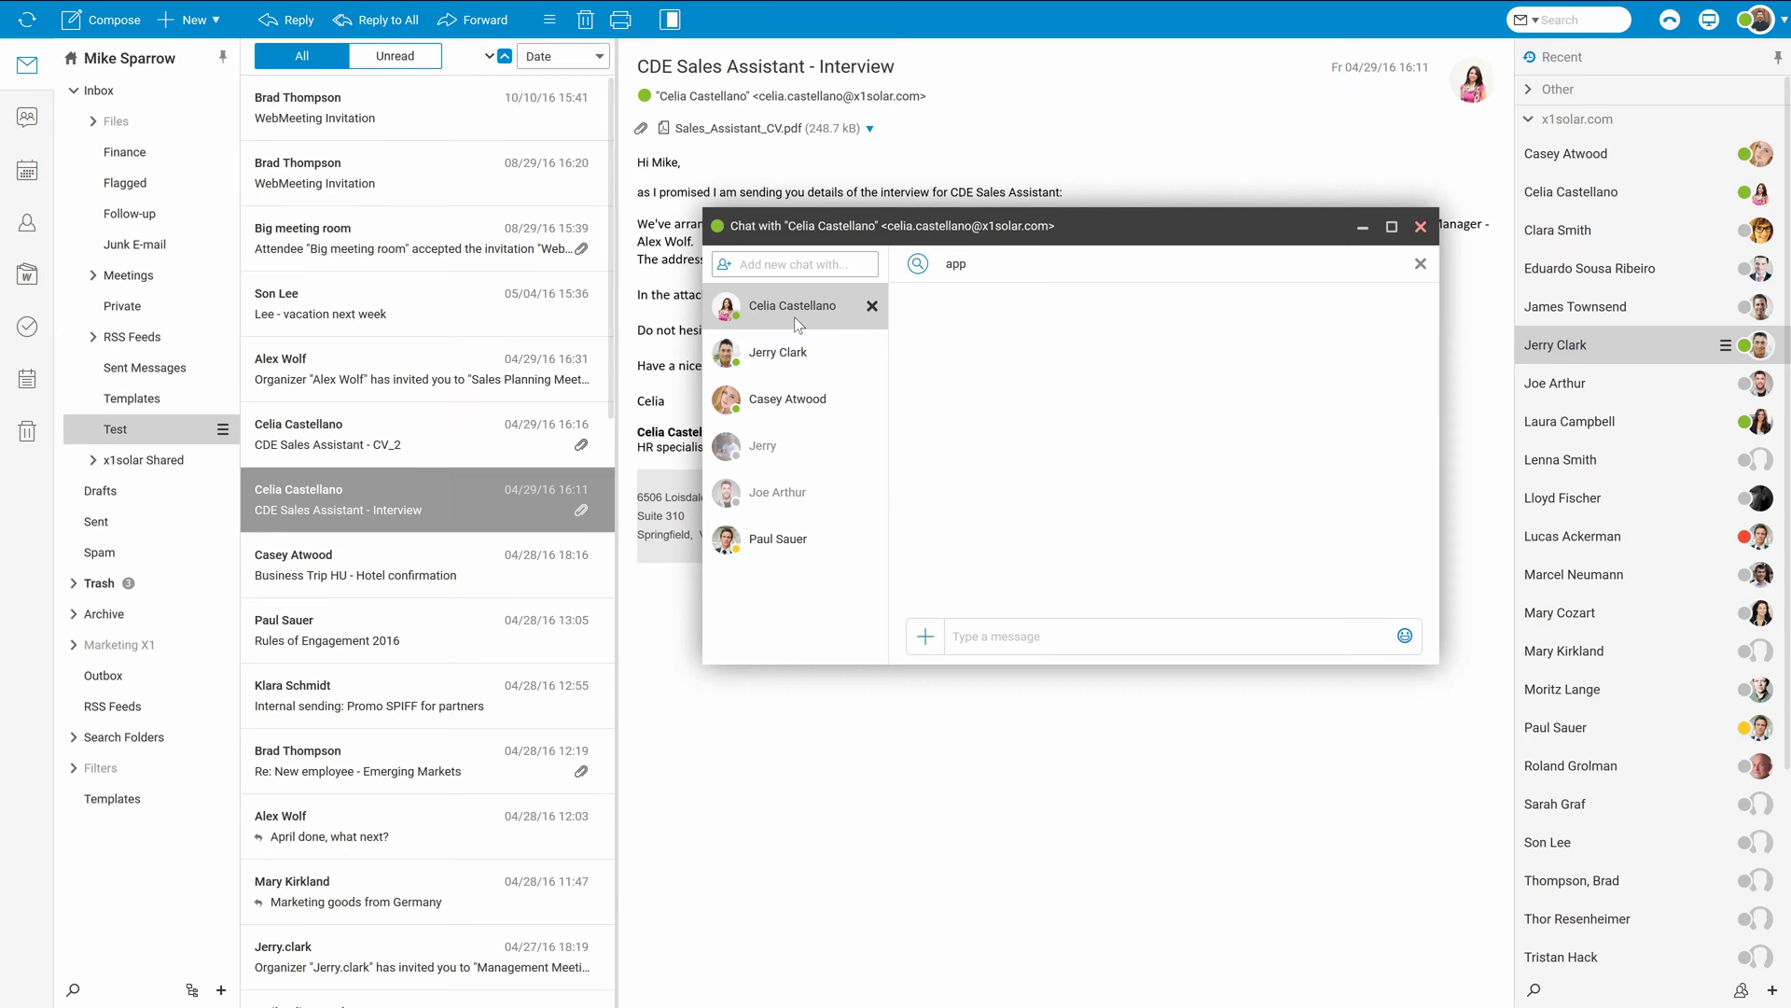
{"action": "left_click", "coordinate": [783, 398]}
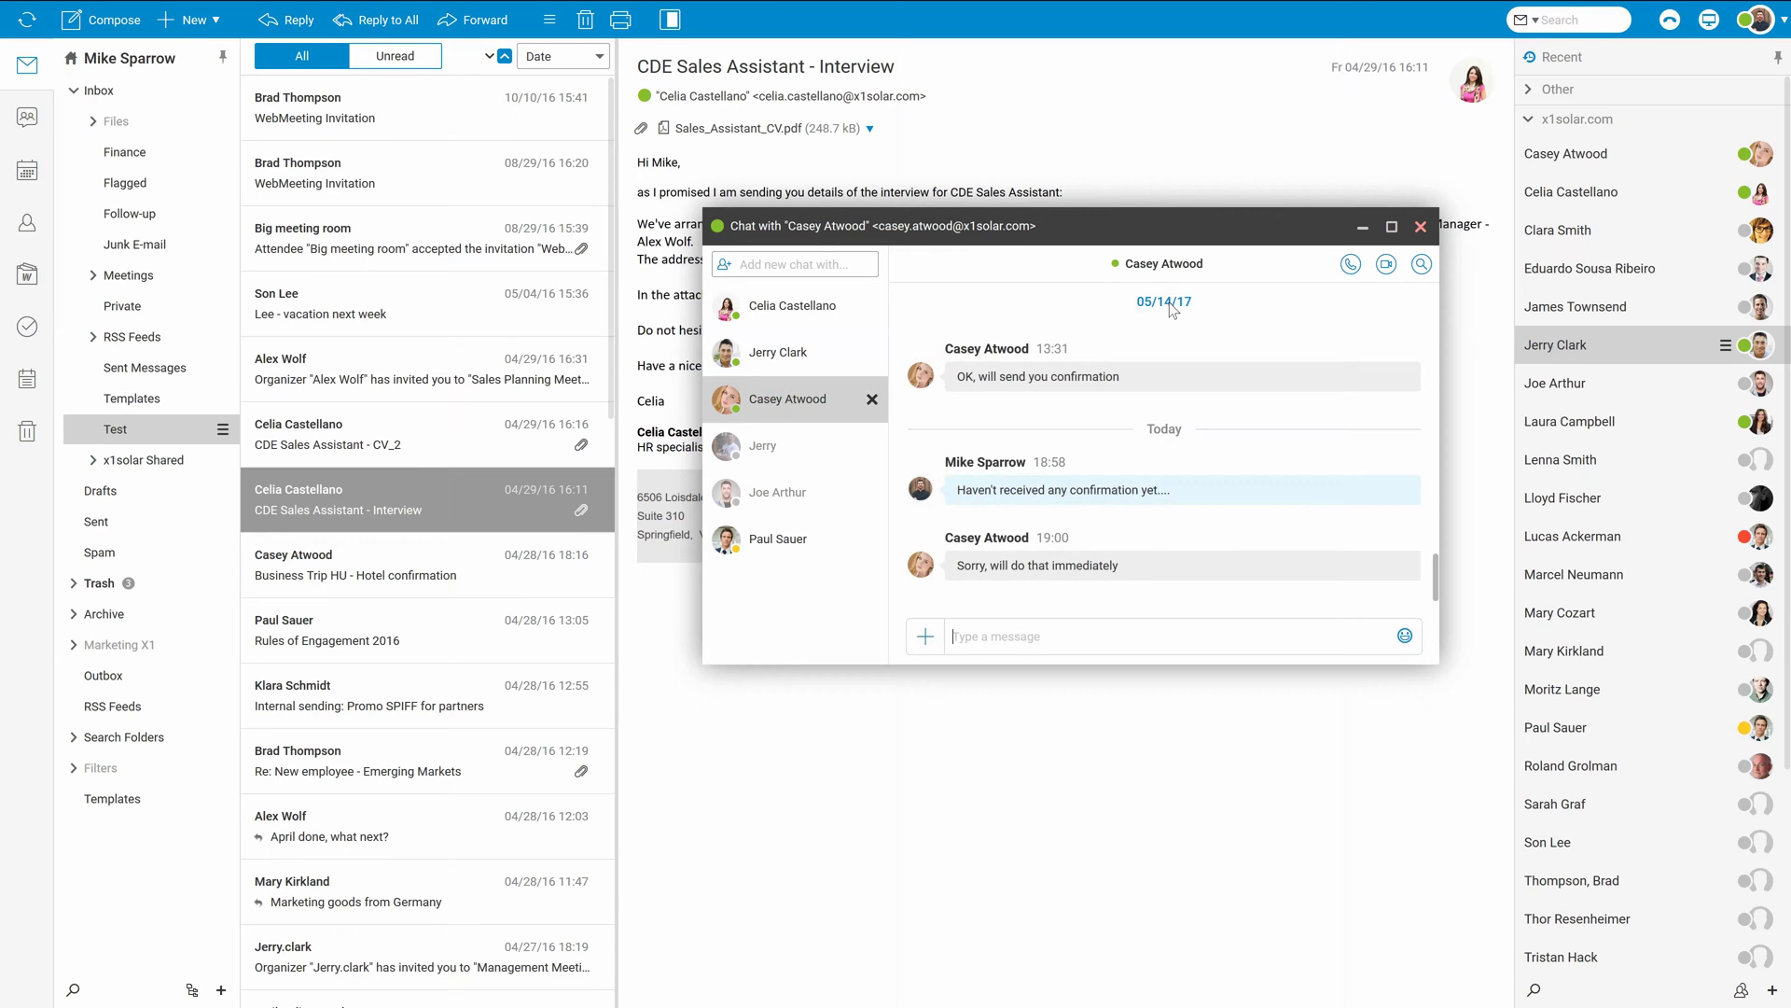
{"action": "left_click", "coordinate": [1421, 264]}
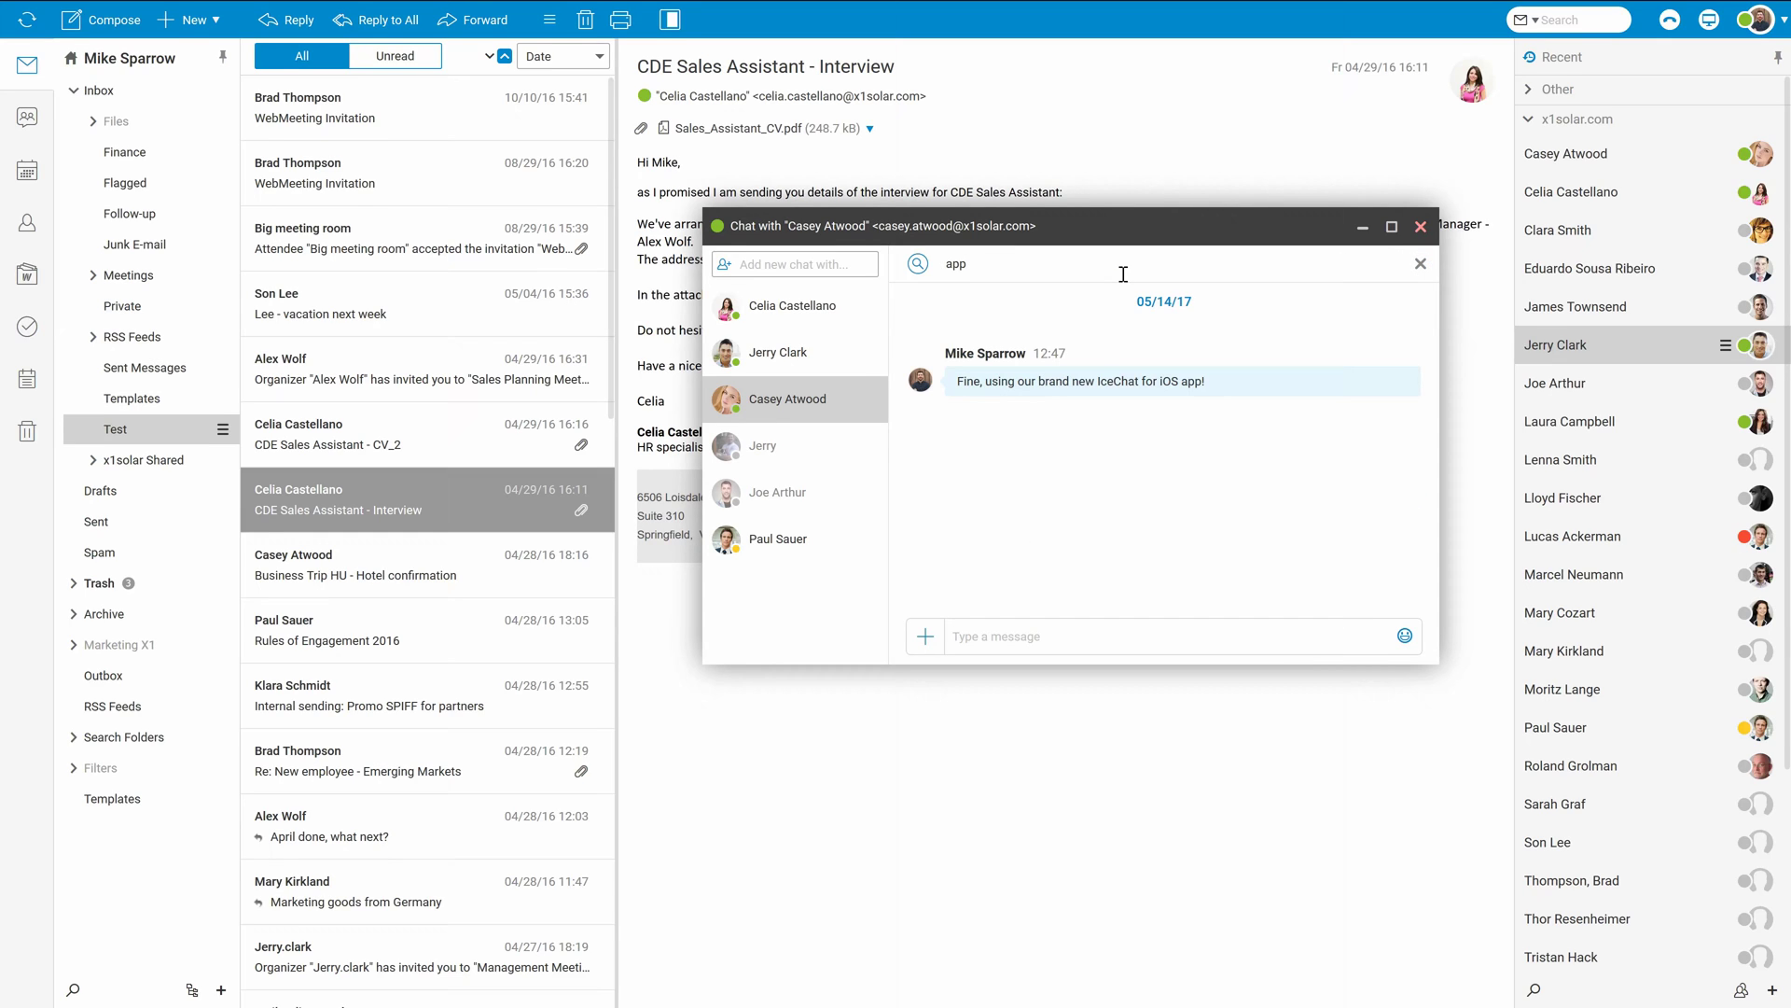
{"action": "left_click_drag", "start_coordinate": [1098, 382], "coordinate": [1175, 397]}
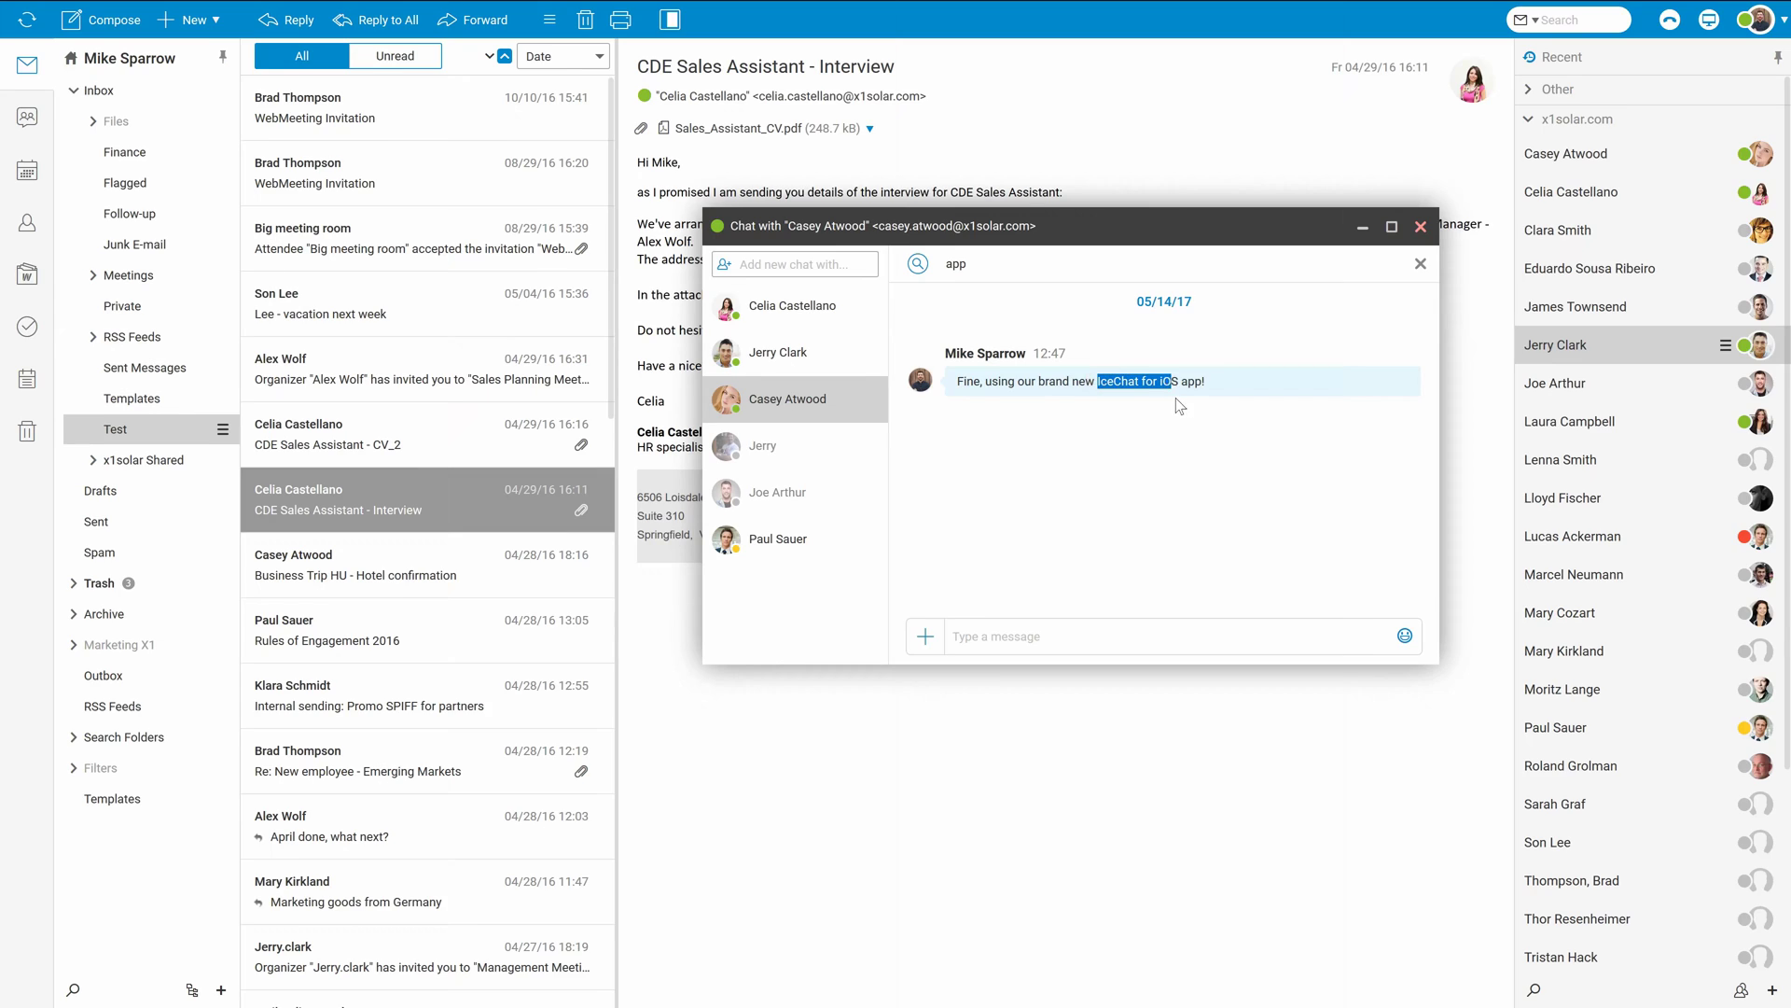